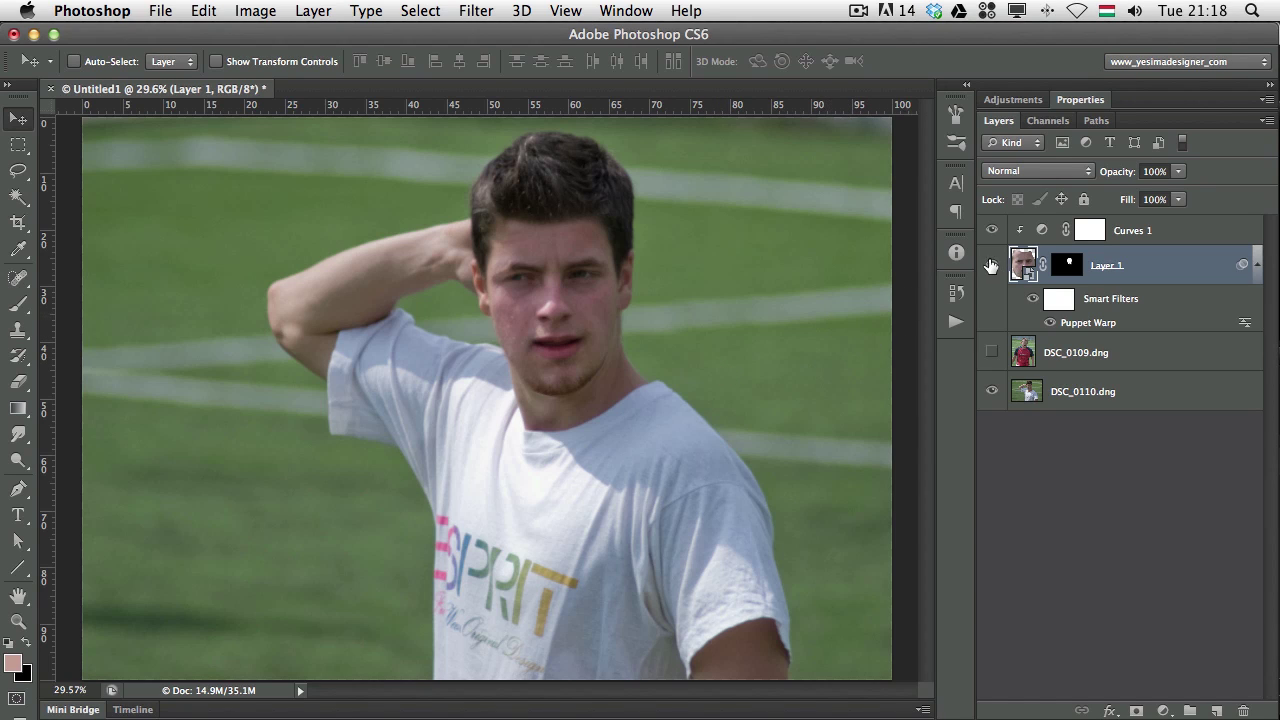
Step: Hide the warped face and Curves, show DSC_0109, and shift it about 30 px left
drag(992, 265, 992, 230)
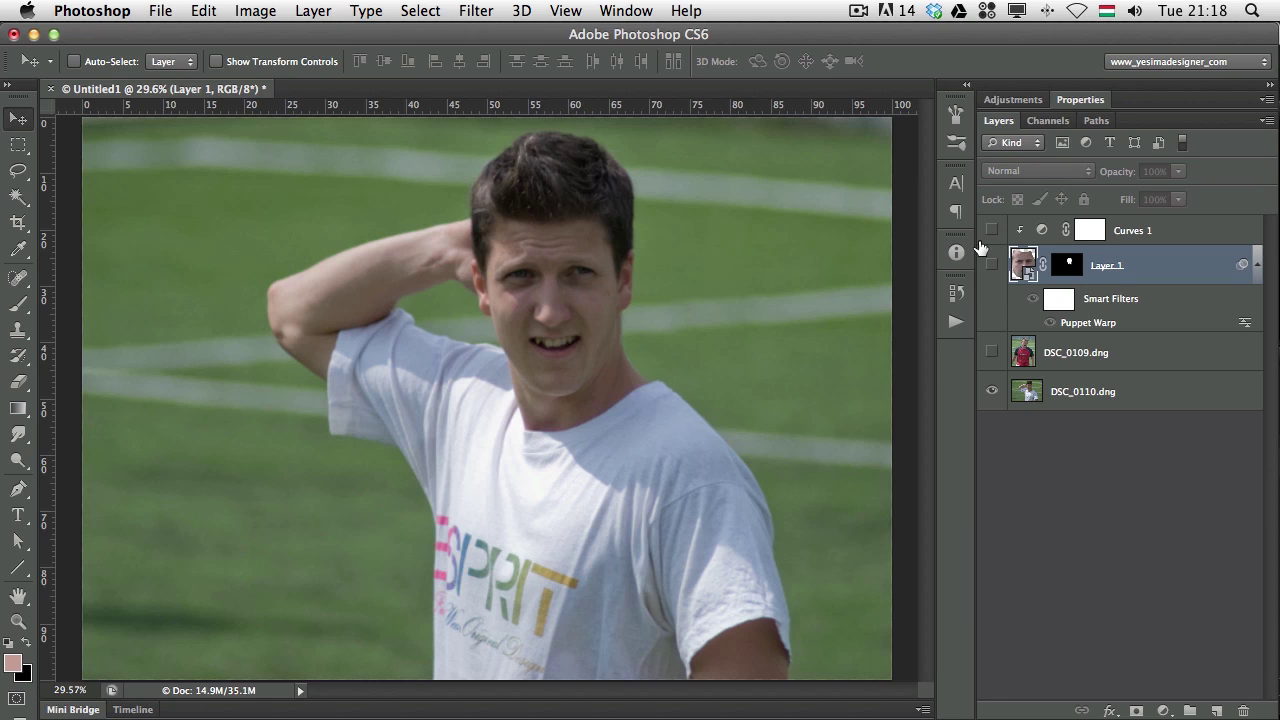
click(984, 356)
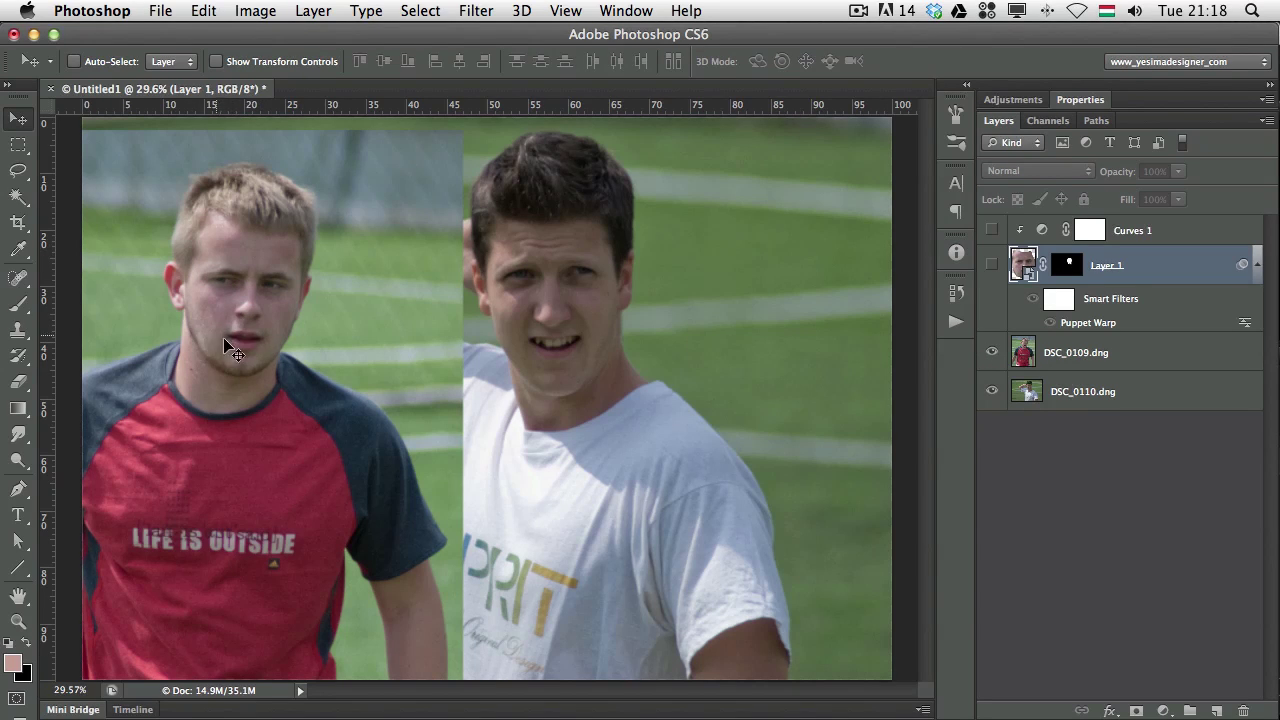
drag(360, 314, 329, 320)
drag(383, 263, 319, 266)
super+click(349, 266)
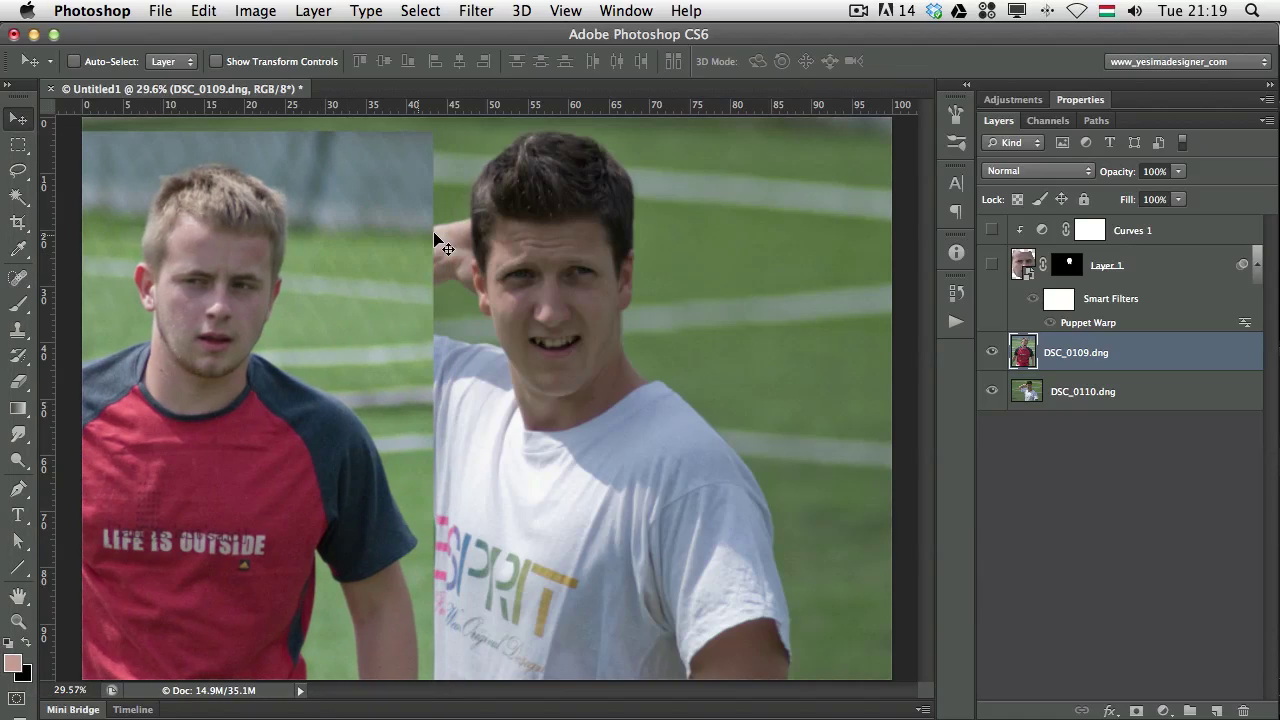
Step: Toggle the warped face on and off, then hide DSC_0109 to compare the originals
drag(991, 265, 991, 231)
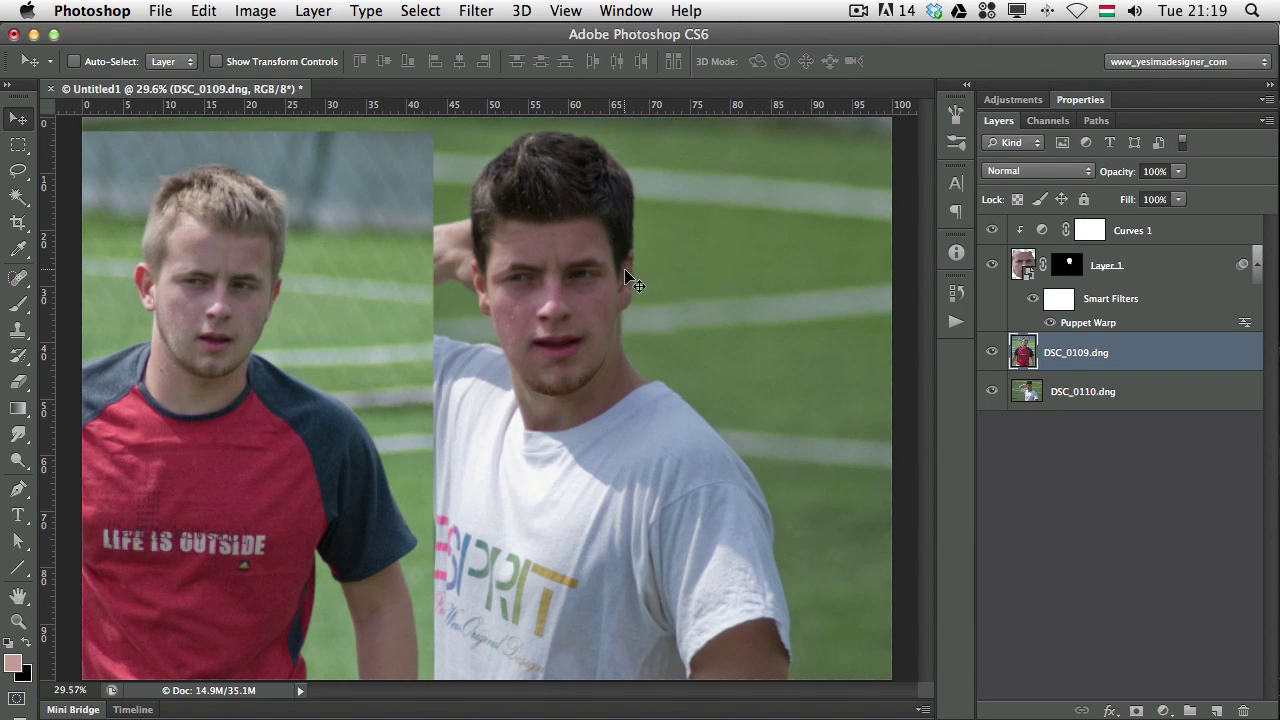
drag(991, 266, 991, 231)
click(991, 352)
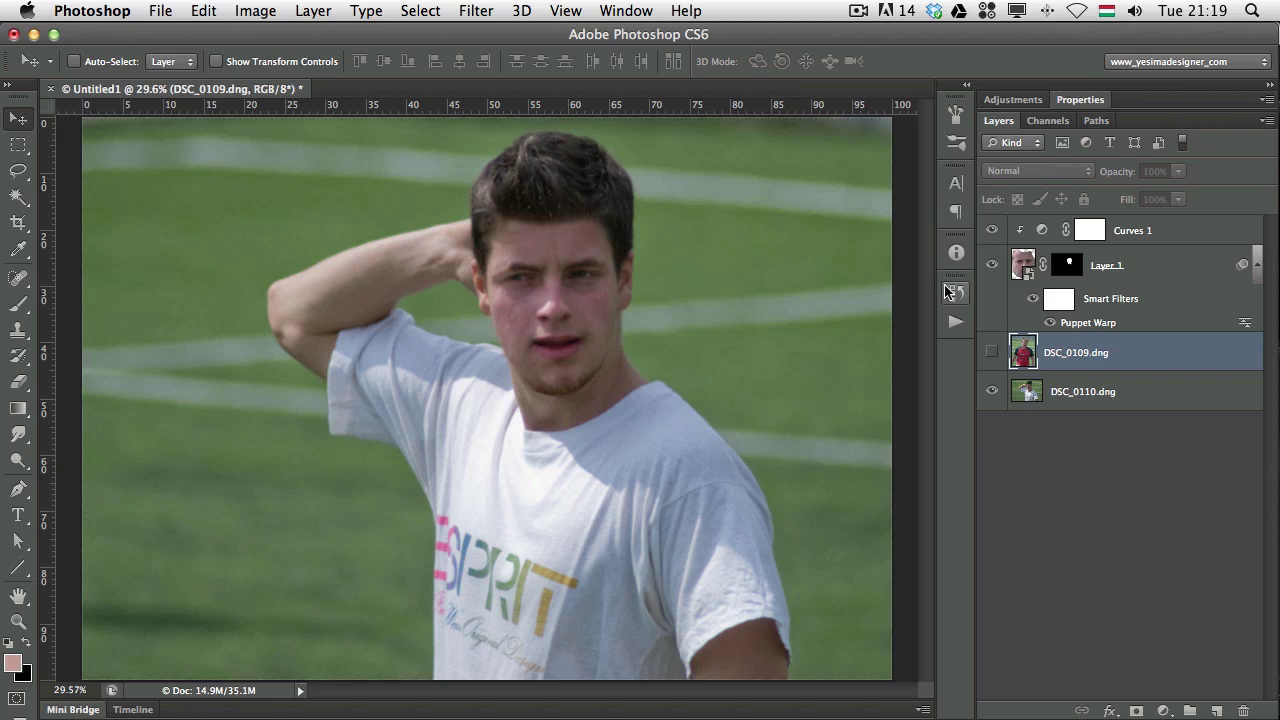
Step: Re-edit and commit Layer 1's Puppet Warp, then switch it off to view the face unwarped
double_click(1086, 323)
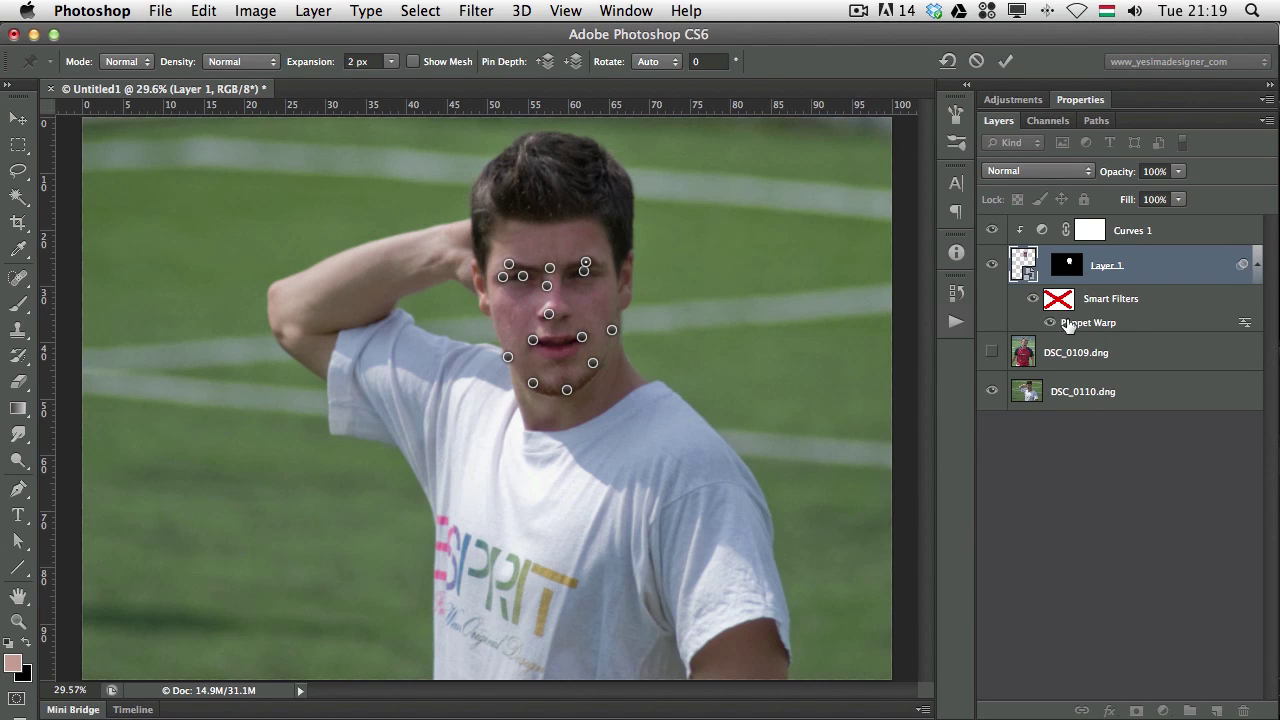
key(Return)
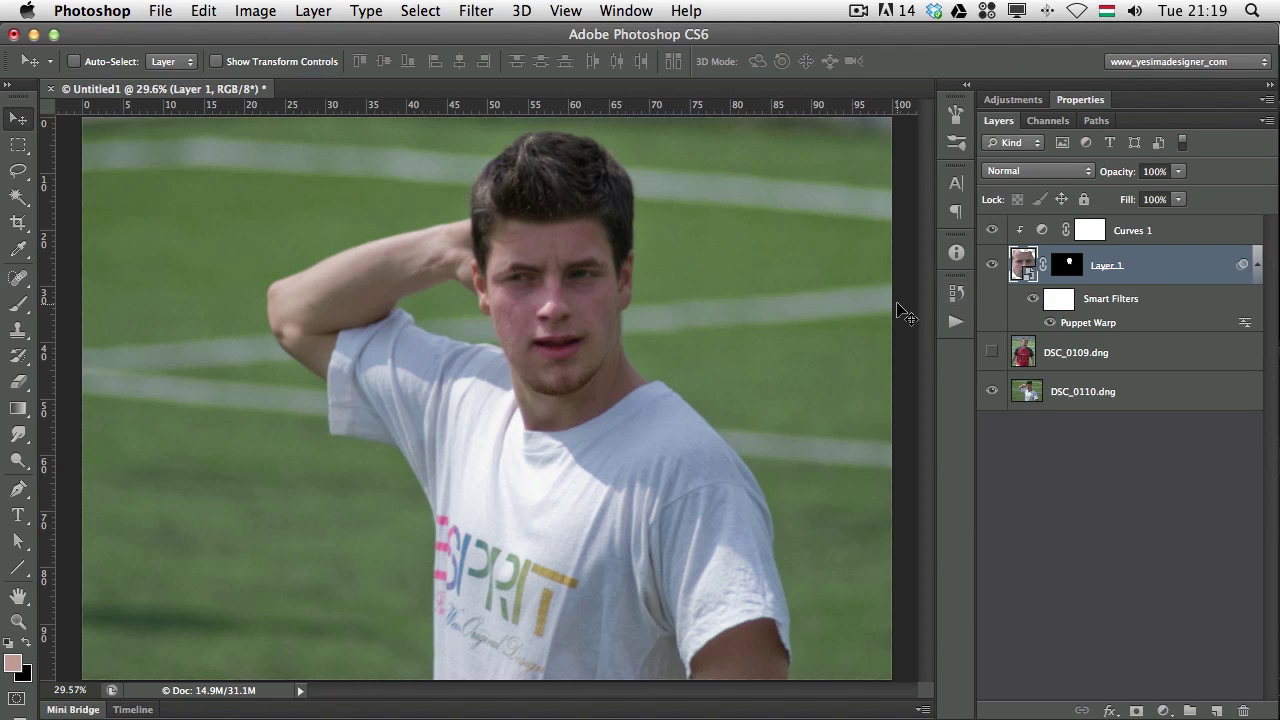
click(1049, 324)
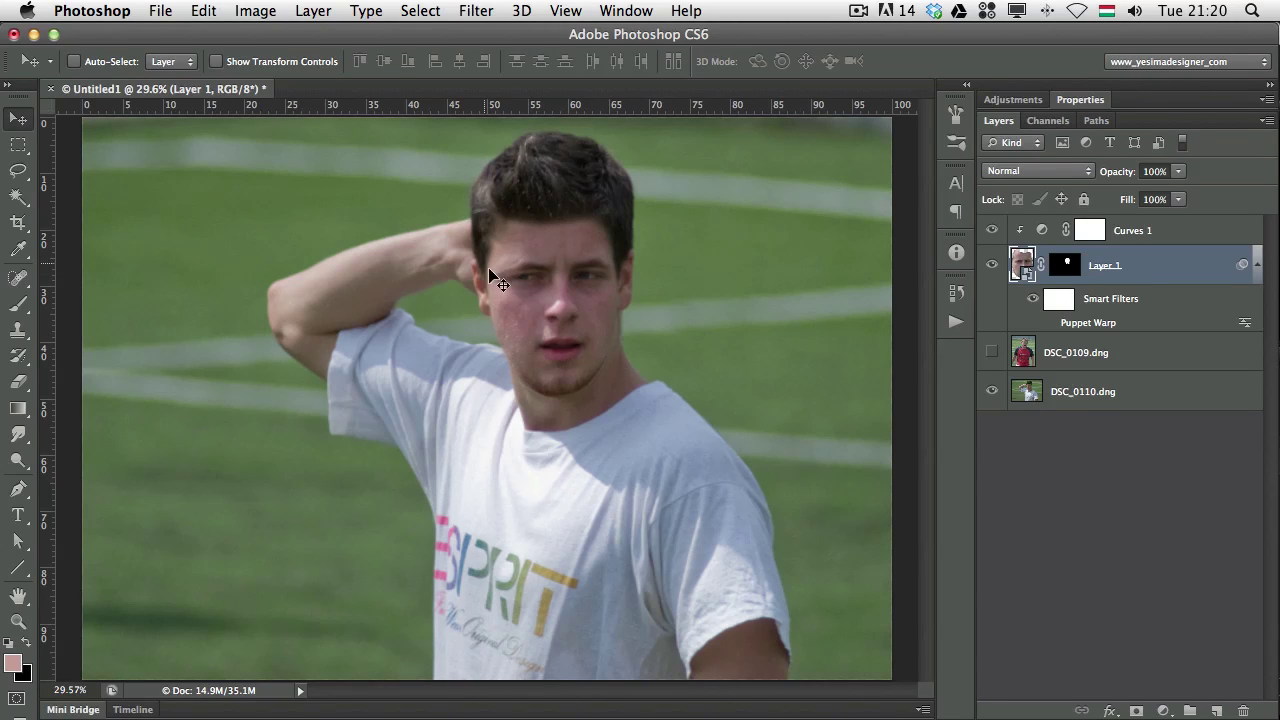
Step: Turn the Puppet Warp back on and toggle Curves 1 to compare the color match
click(1046, 325)
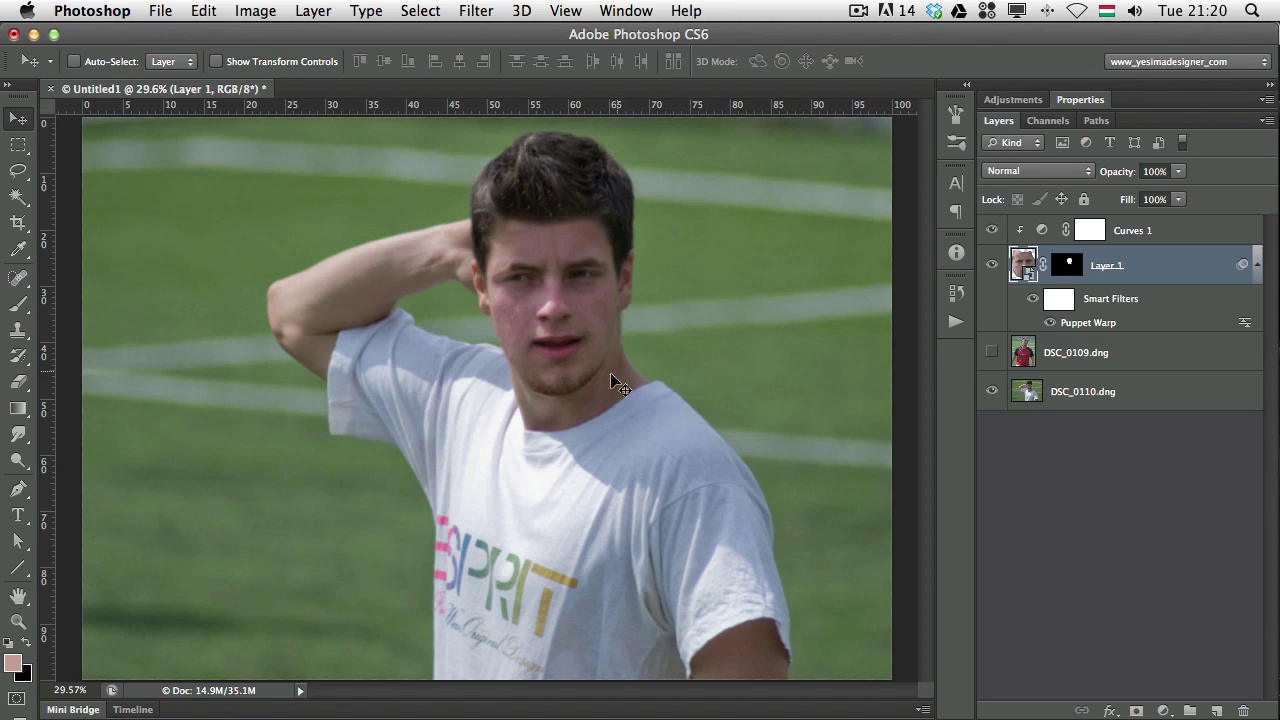
click(992, 231)
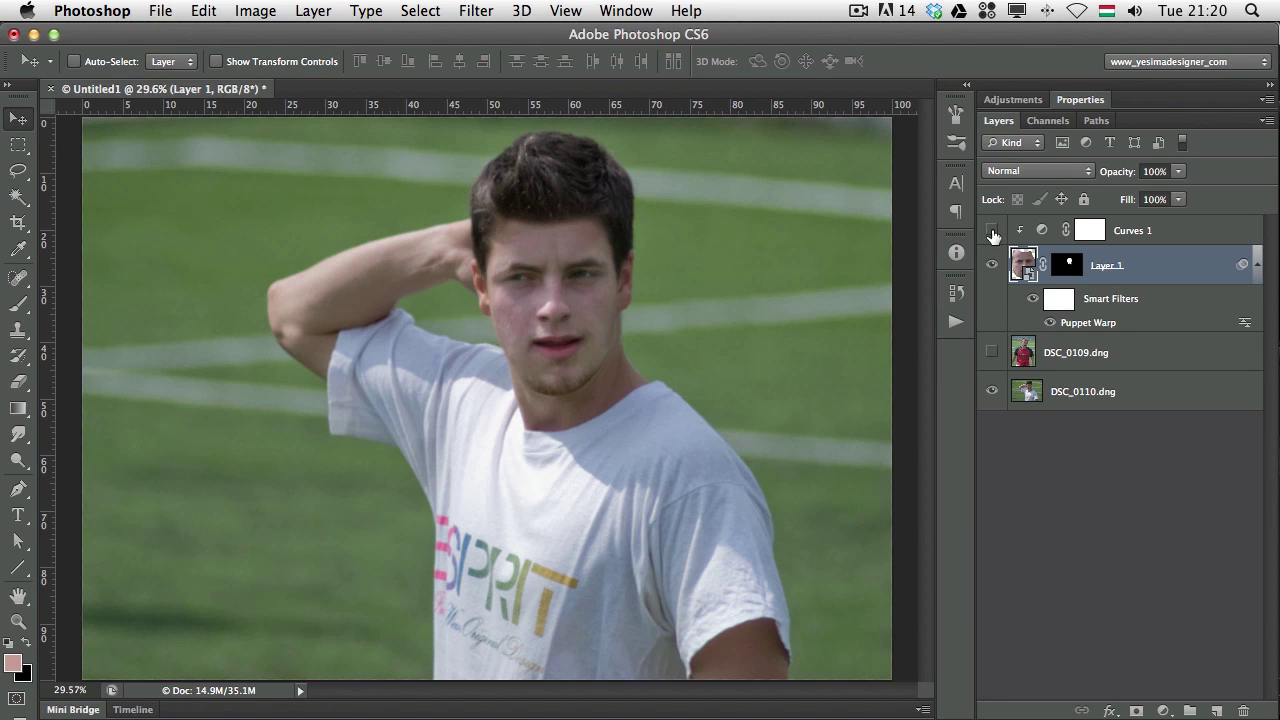
click(991, 231)
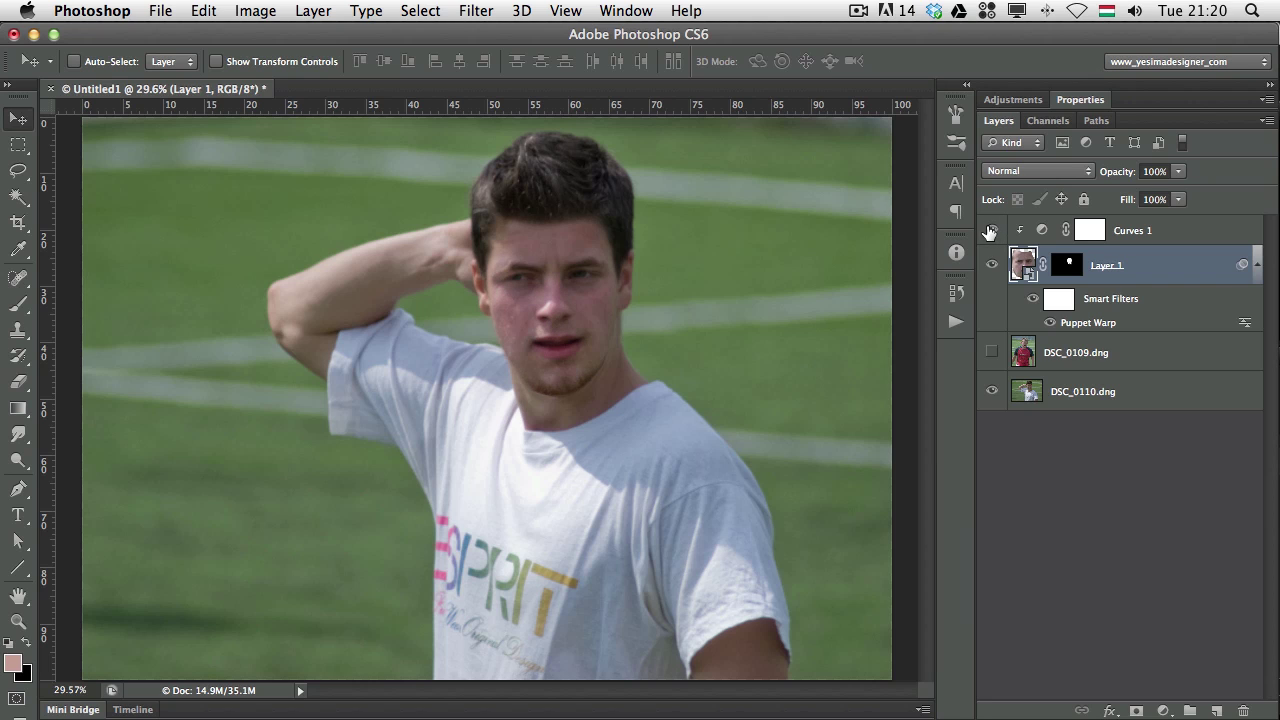
click(990, 231)
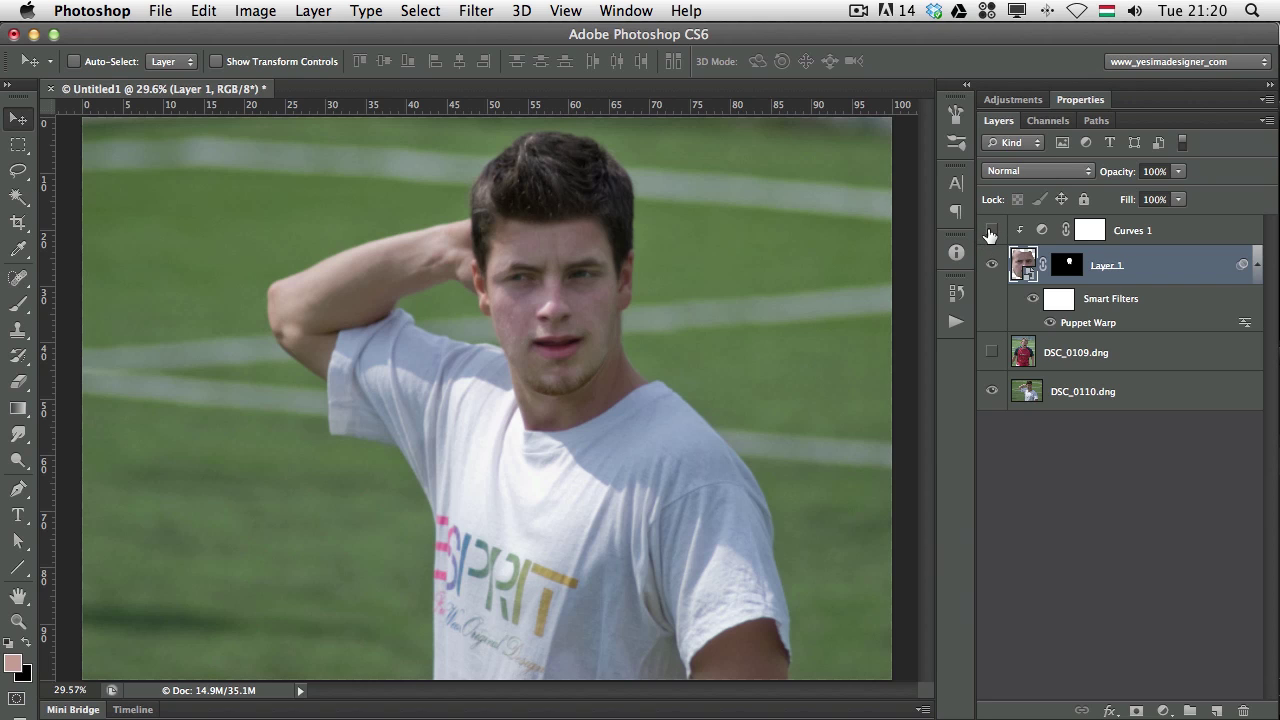
click(990, 231)
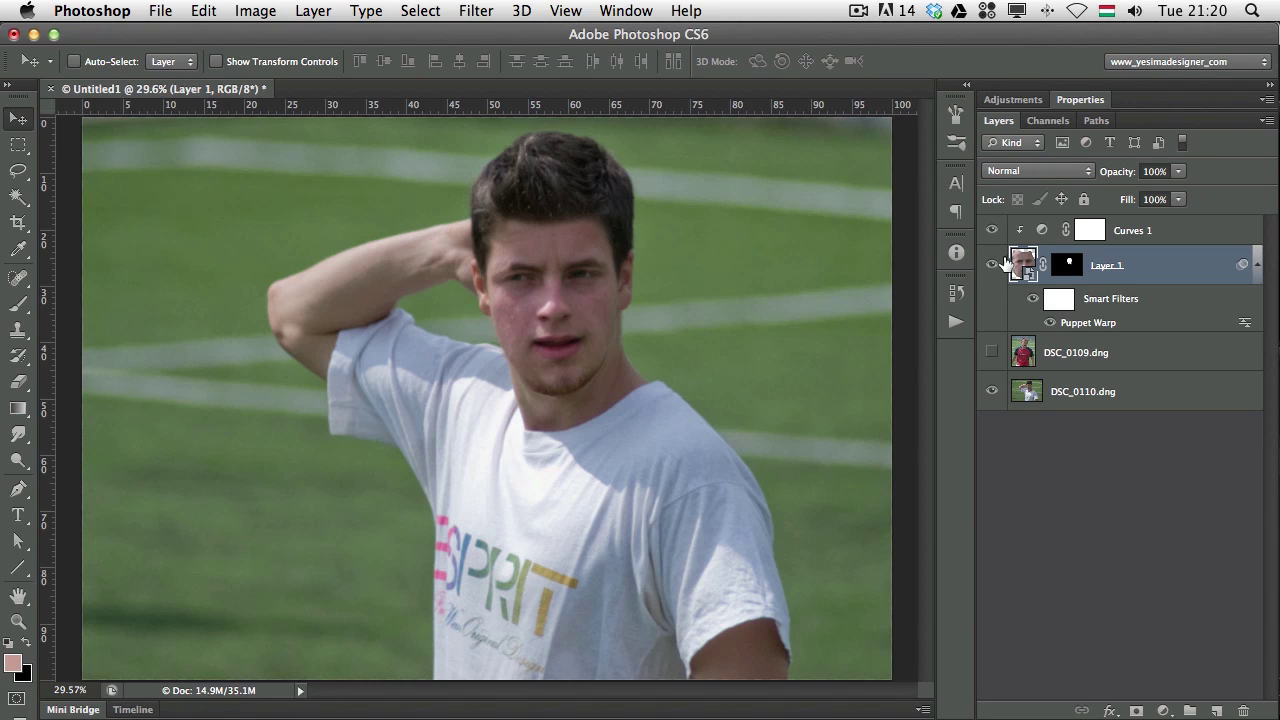
Step: Hide Curves 1 and Layer 1, then show and select DSC_0109.dng
click(991, 230)
click(991, 265)
click(991, 352)
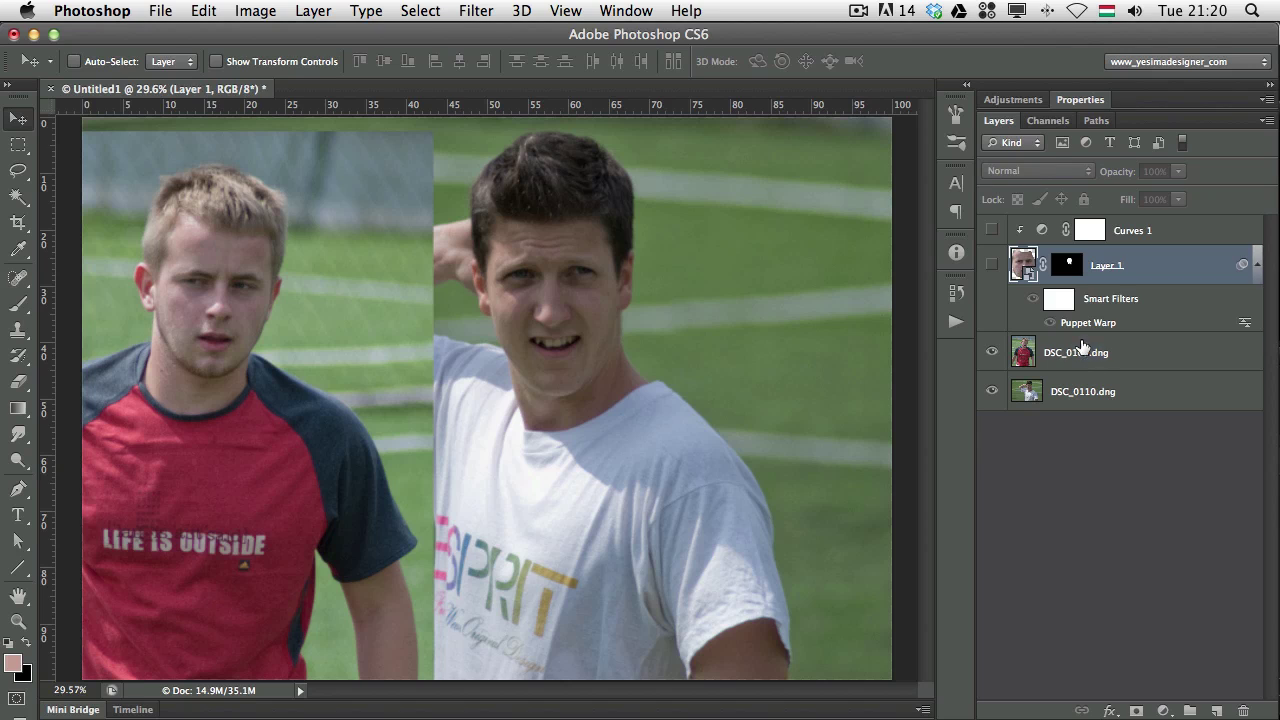
click(1078, 352)
Step: Lasso the blond man's face in DSC_0109 and copy it to Layer 2 with Ctrl+J
key(m)
click(19, 172)
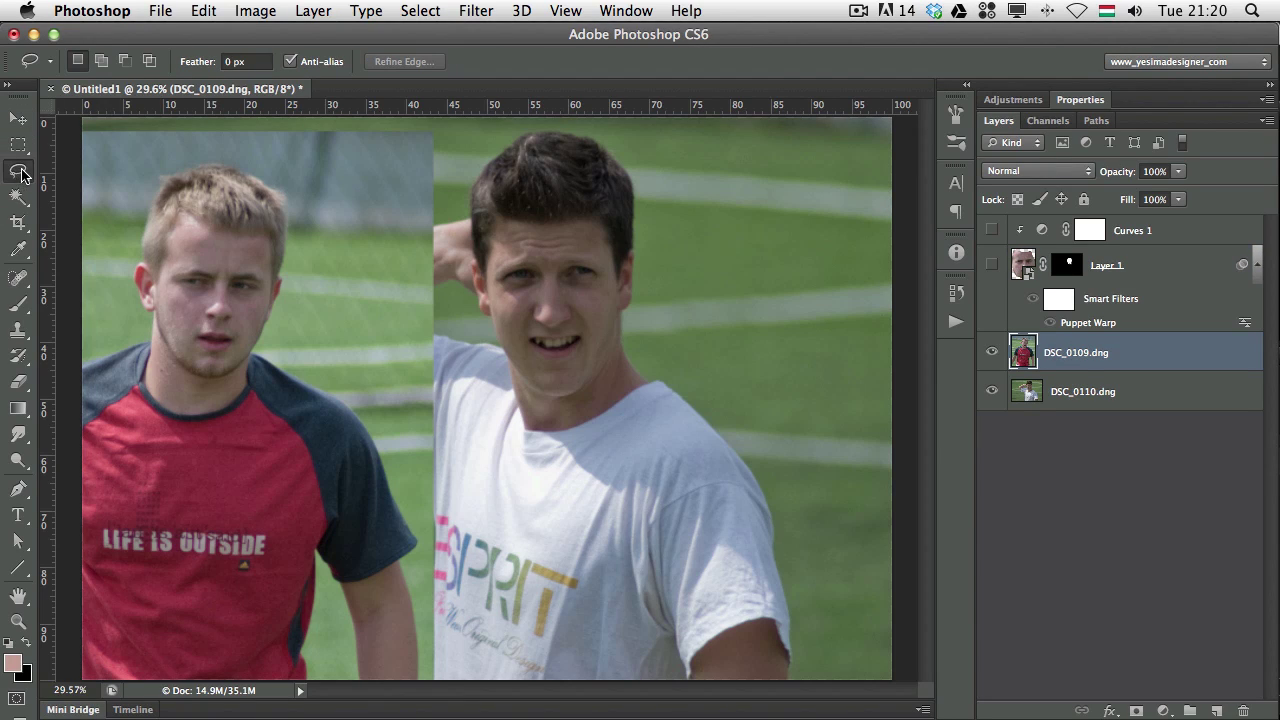
mouse_move(171, 231)
mouse_down()
mouse_move(156, 278)
mouse_move(166, 340)
mouse_up()
mouse_move(253, 345)
mouse_down()
mouse_move(268, 235)
mouse_move(183, 218)
mouse_up()
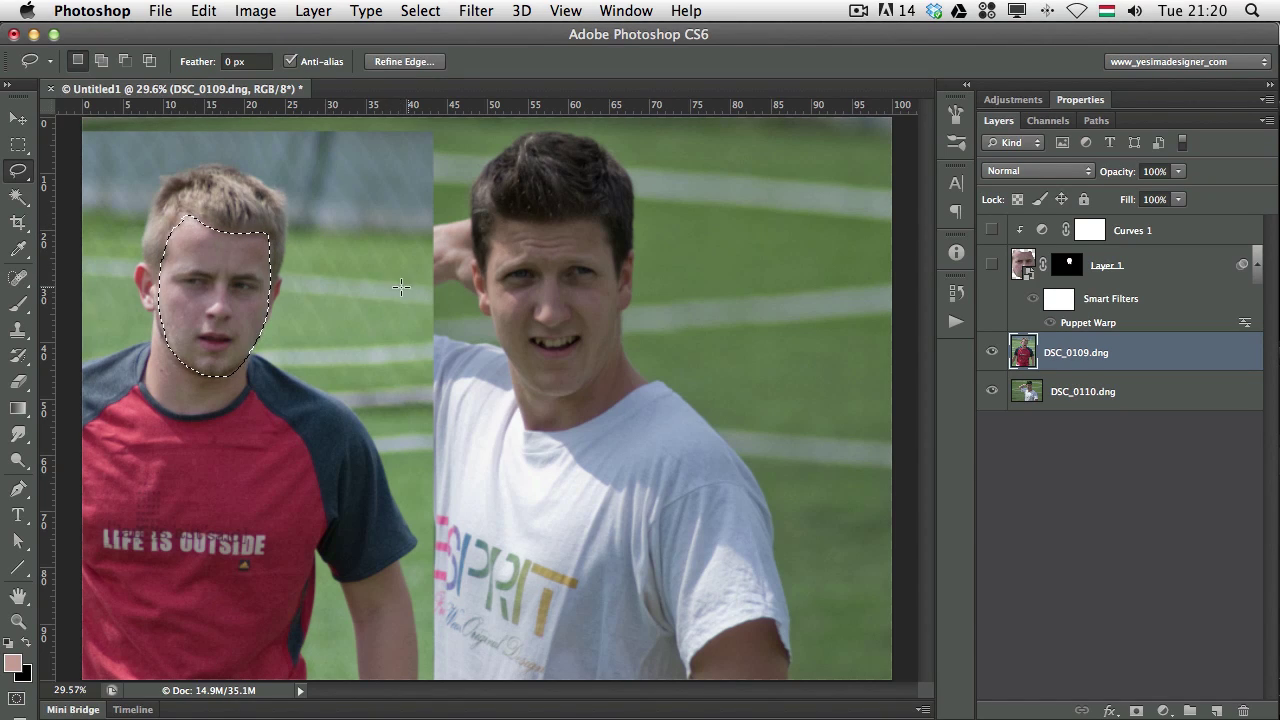
key(ctrl+j)
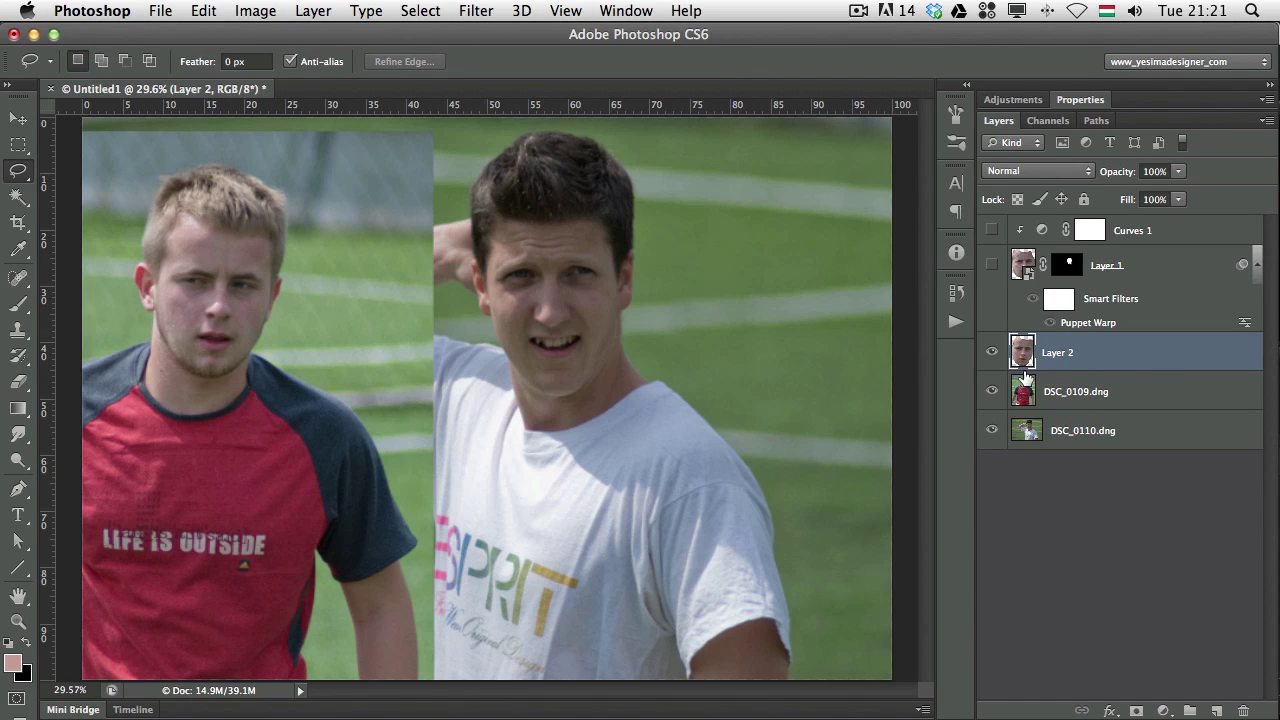
Step: Drag the face copy over to the dark-haired man and hide DSC_0109
key(v)
drag(229, 290, 594, 288)
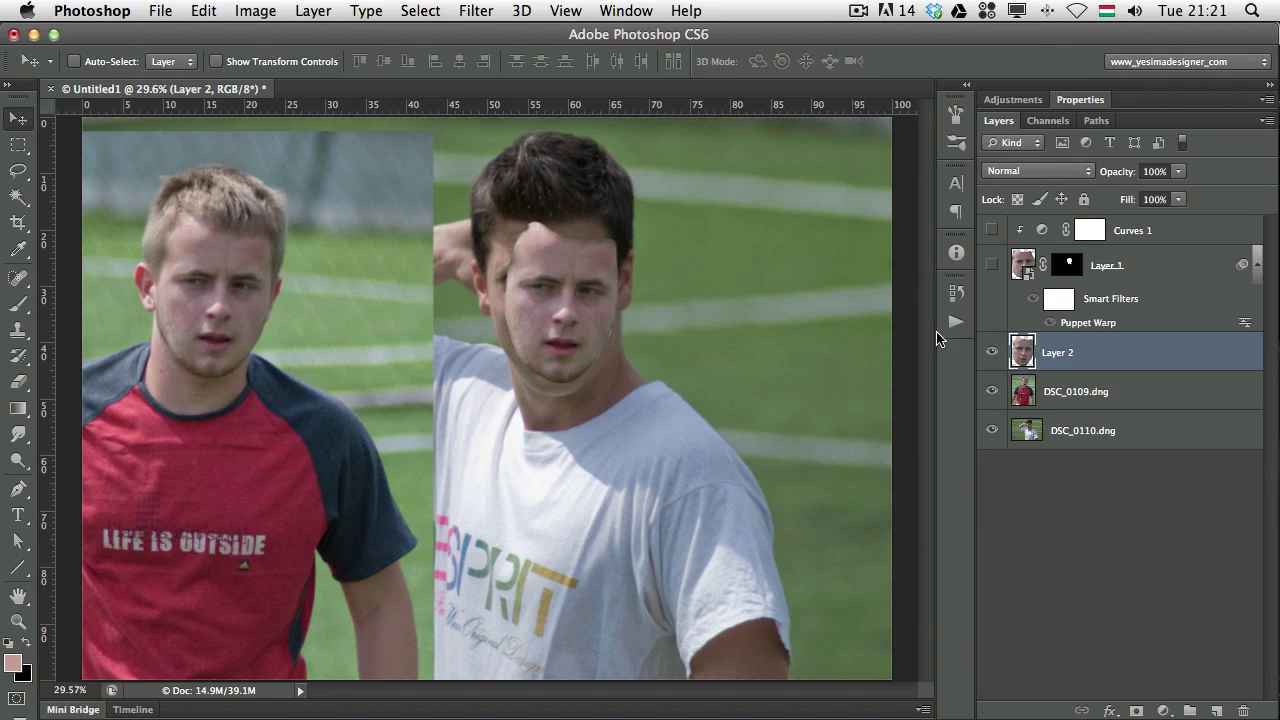
click(991, 392)
drag(527, 296, 412, 280)
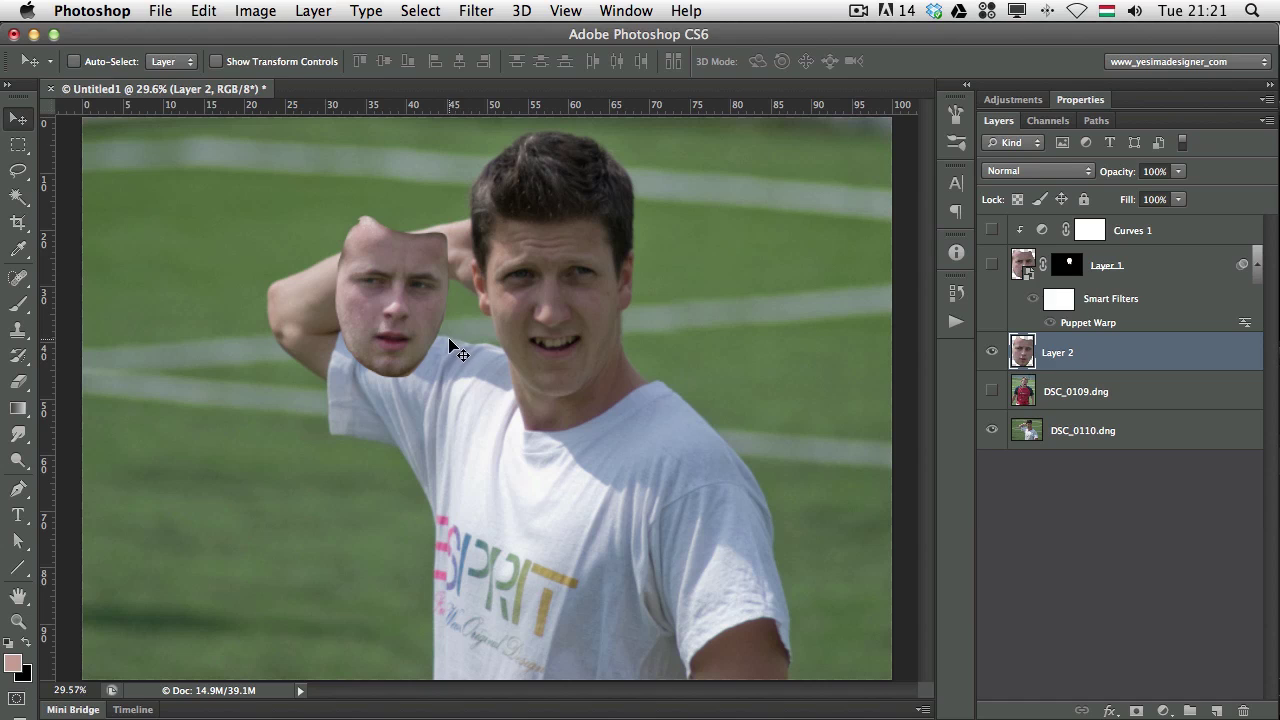
Step: Rotate the face copy about -5.65°, enlarge it, and position it over his face
key(ctrl+t)
drag(475, 206, 470, 192)
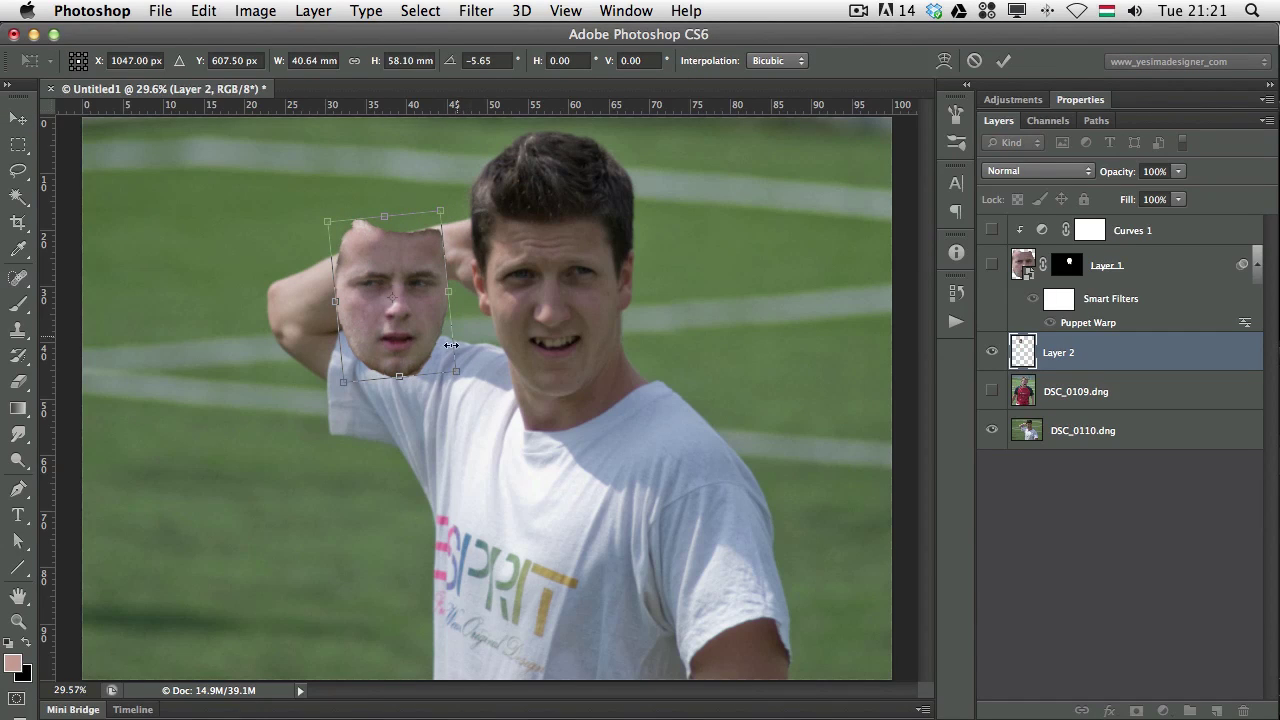
drag(452, 374, 481, 396)
drag(449, 306, 490, 298)
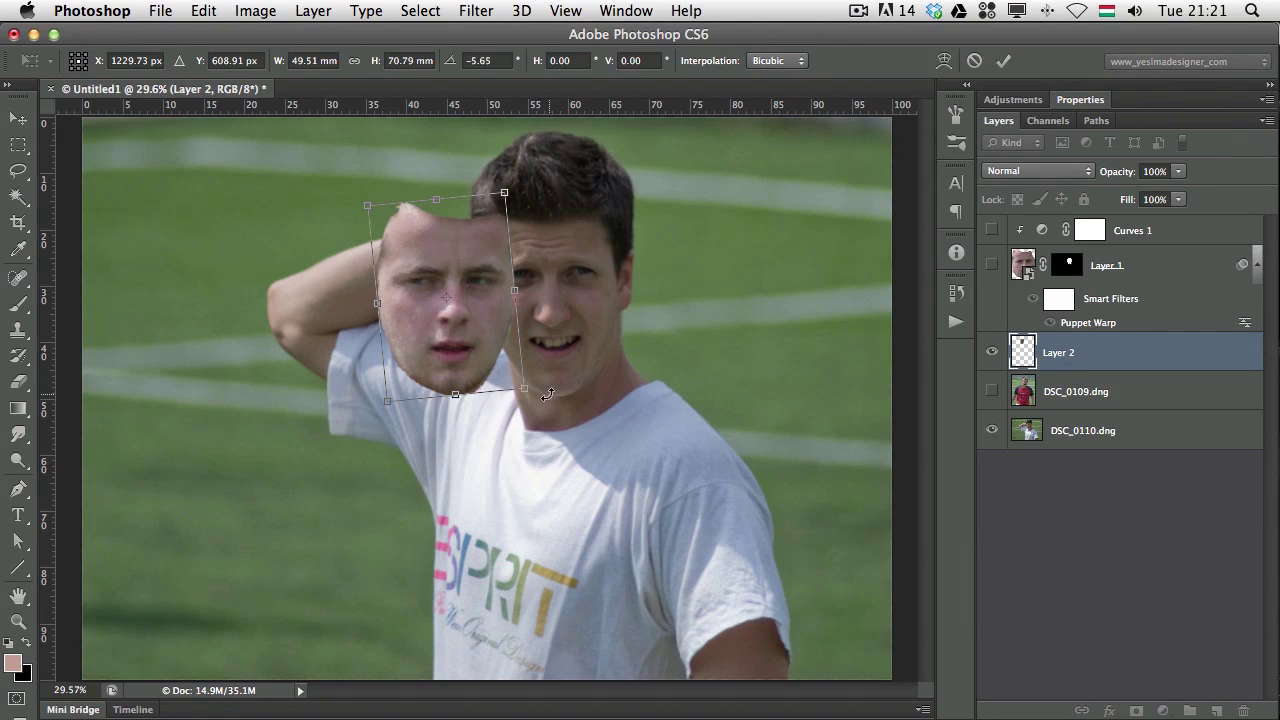
drag(528, 392, 531, 396)
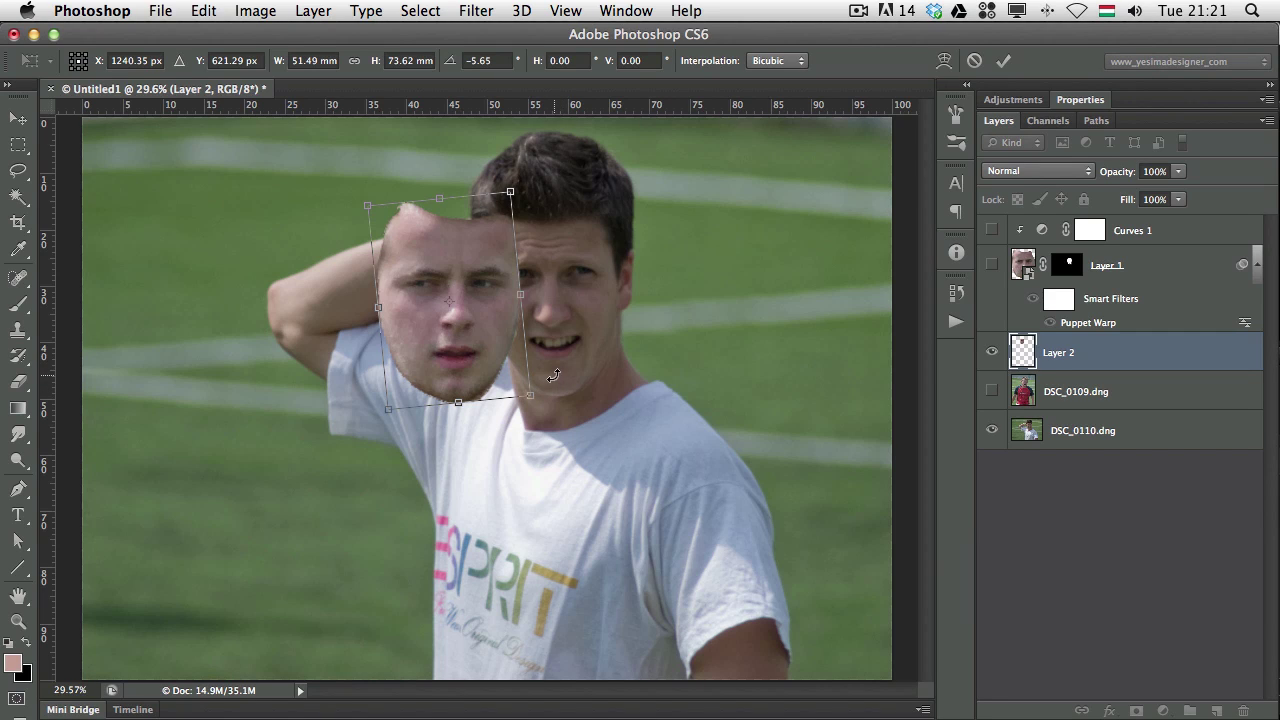
key(Return)
drag(466, 306, 582, 316)
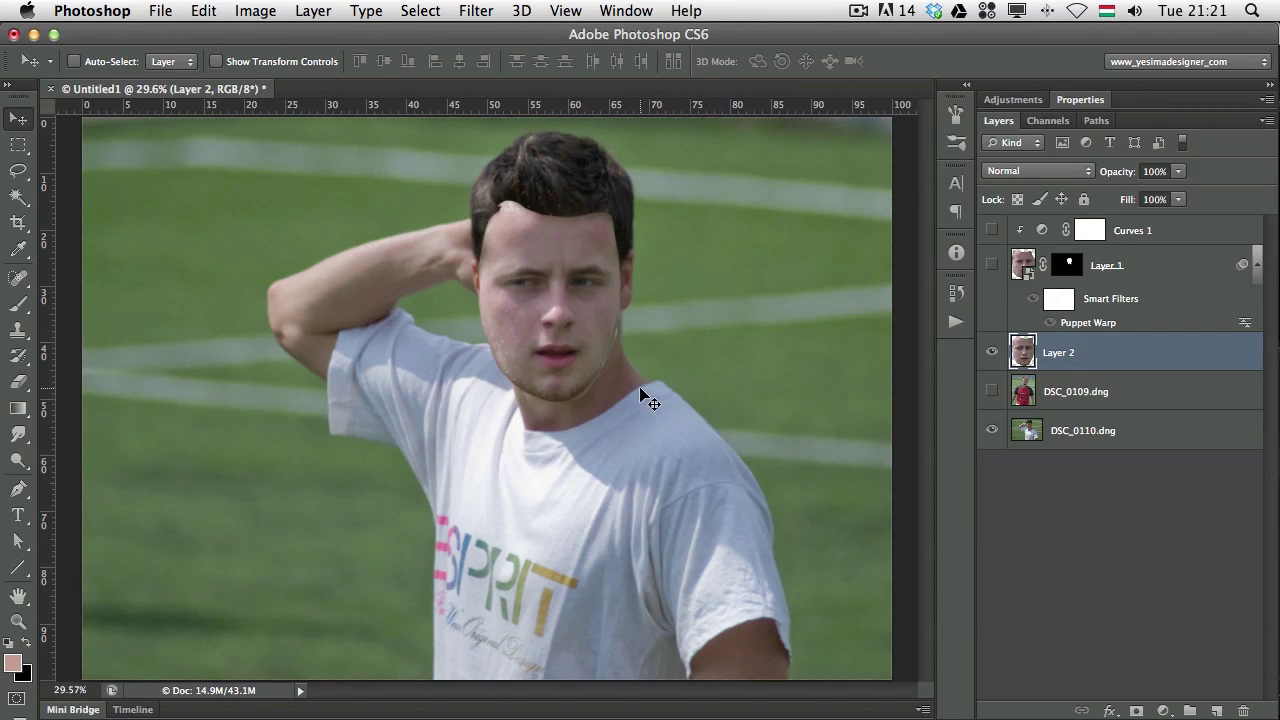
Step: Toggle Layer 2's visibility repeatedly to compare it with the face beneath
click(990, 354)
click(990, 355)
click(990, 355)
click(990, 355)
click(991, 356)
click(991, 356)
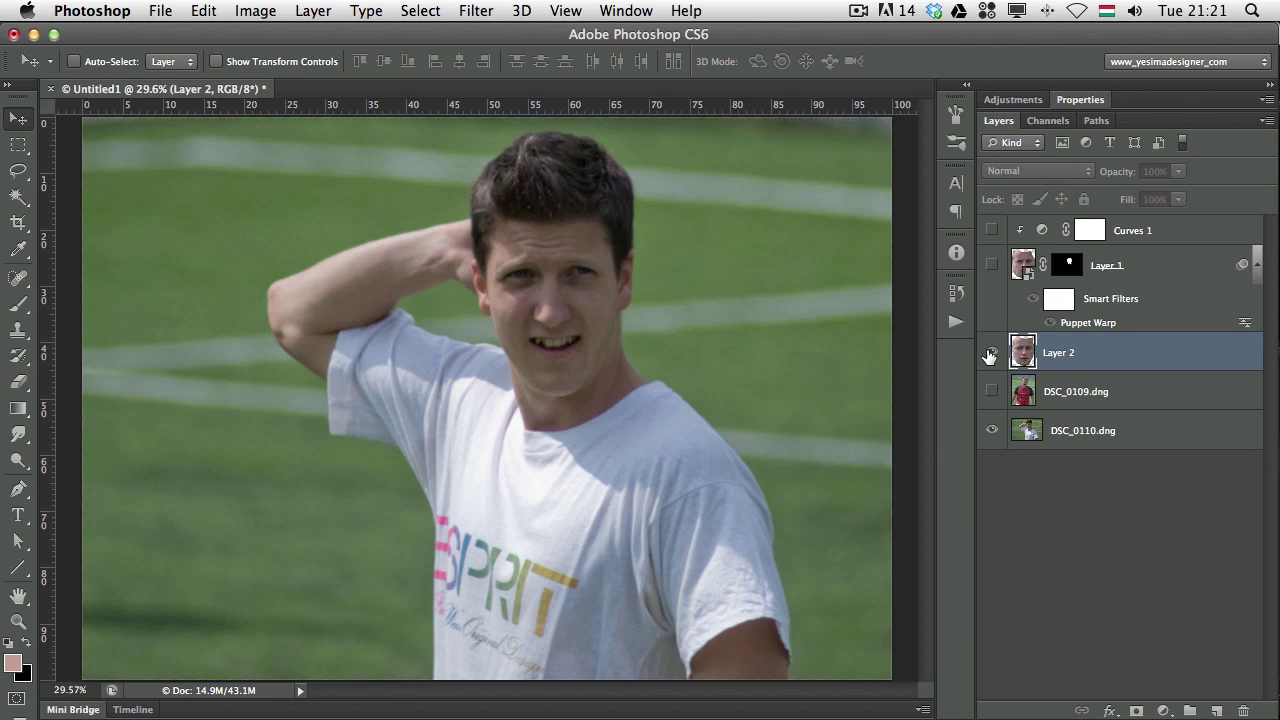
click(990, 356)
click(990, 356)
click(990, 356)
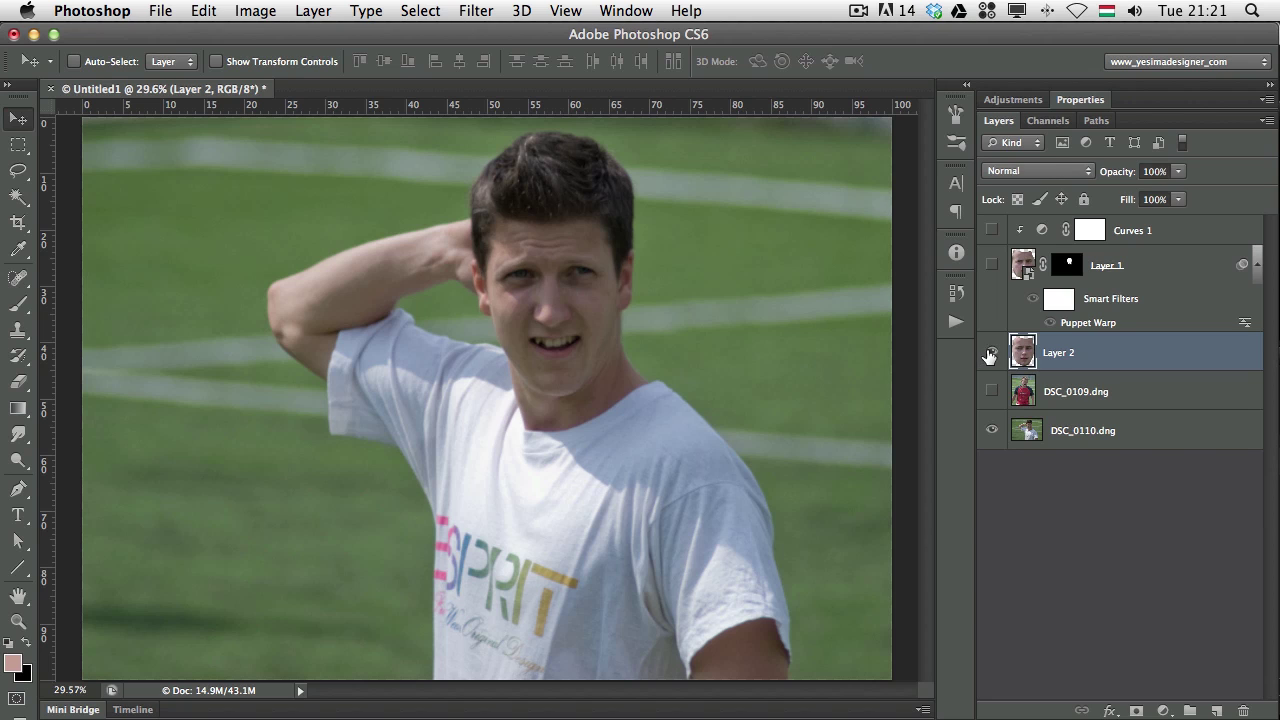
click(990, 356)
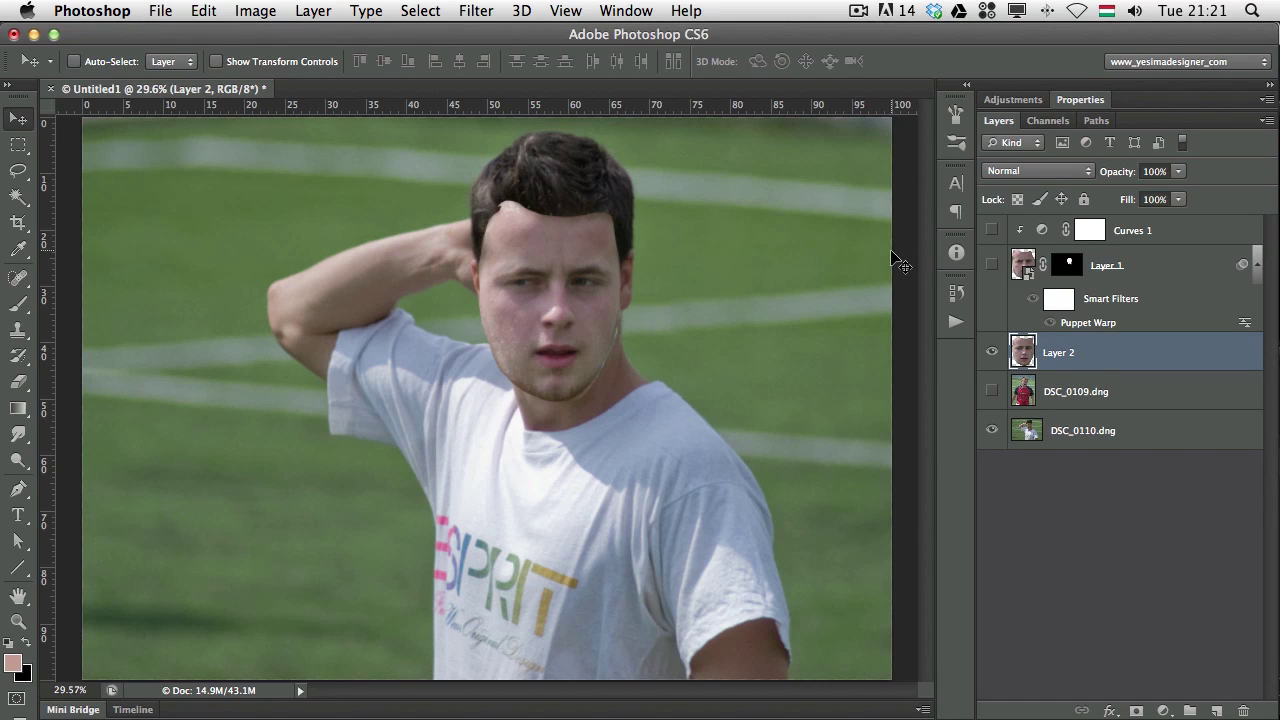
Step: Skew the face's lower-left and top-left corners to fit the jaw, then compare
key(ctrl+t)
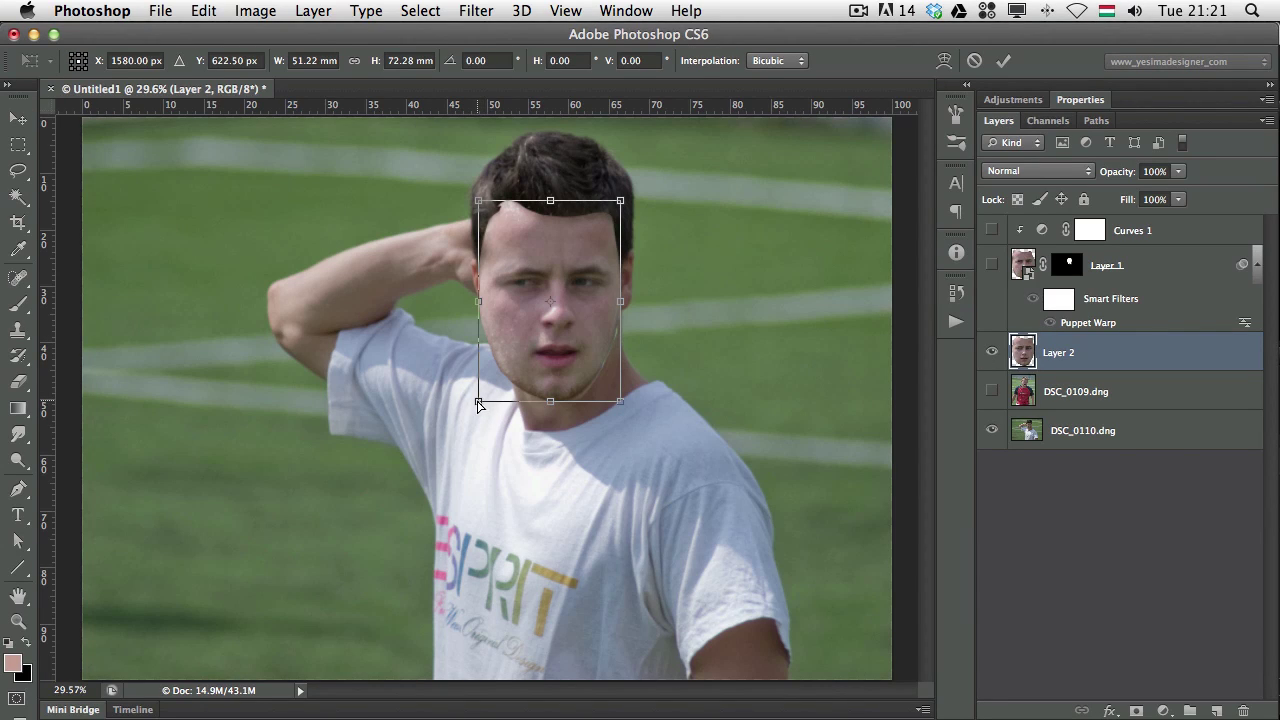
drag(484, 400, 485, 397)
drag(478, 205, 484, 208)
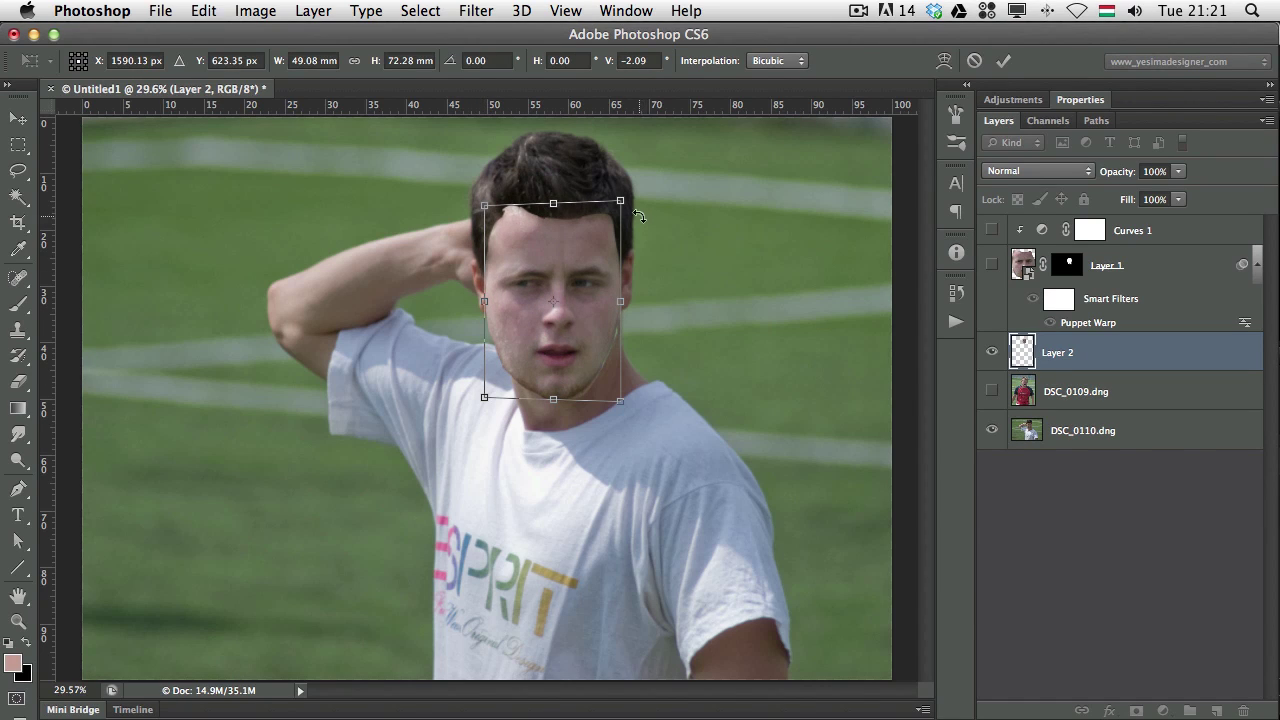
key(Return)
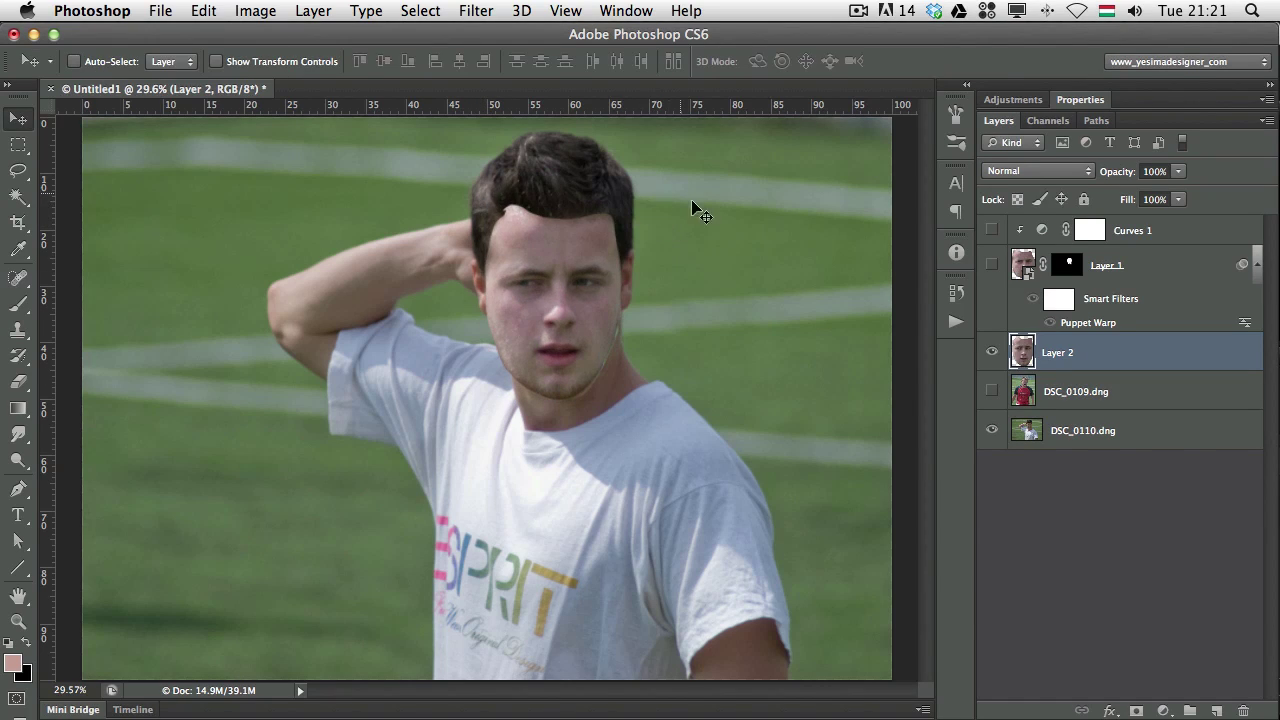
click(991, 353)
click(990, 353)
Step: Rotate the face about -2.3° more, then preview Darken versus Normal blending
key(super+t)
drag(660, 224, 662, 220)
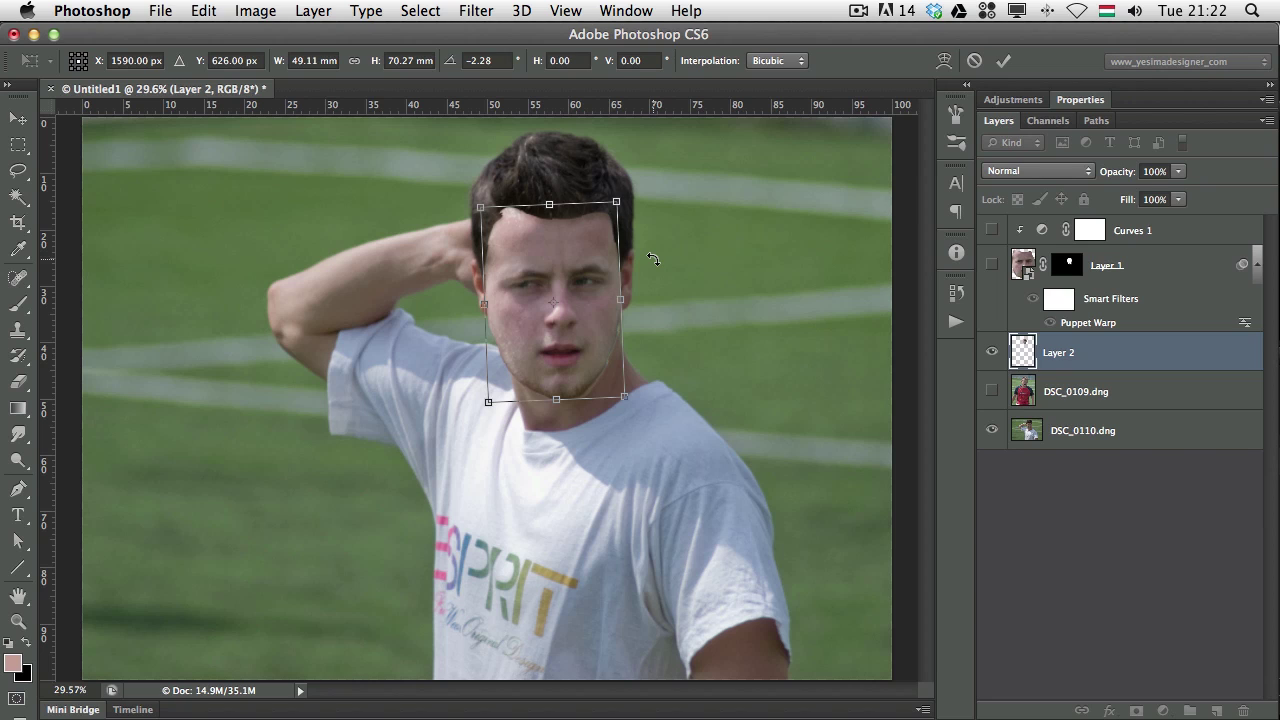
key(Return)
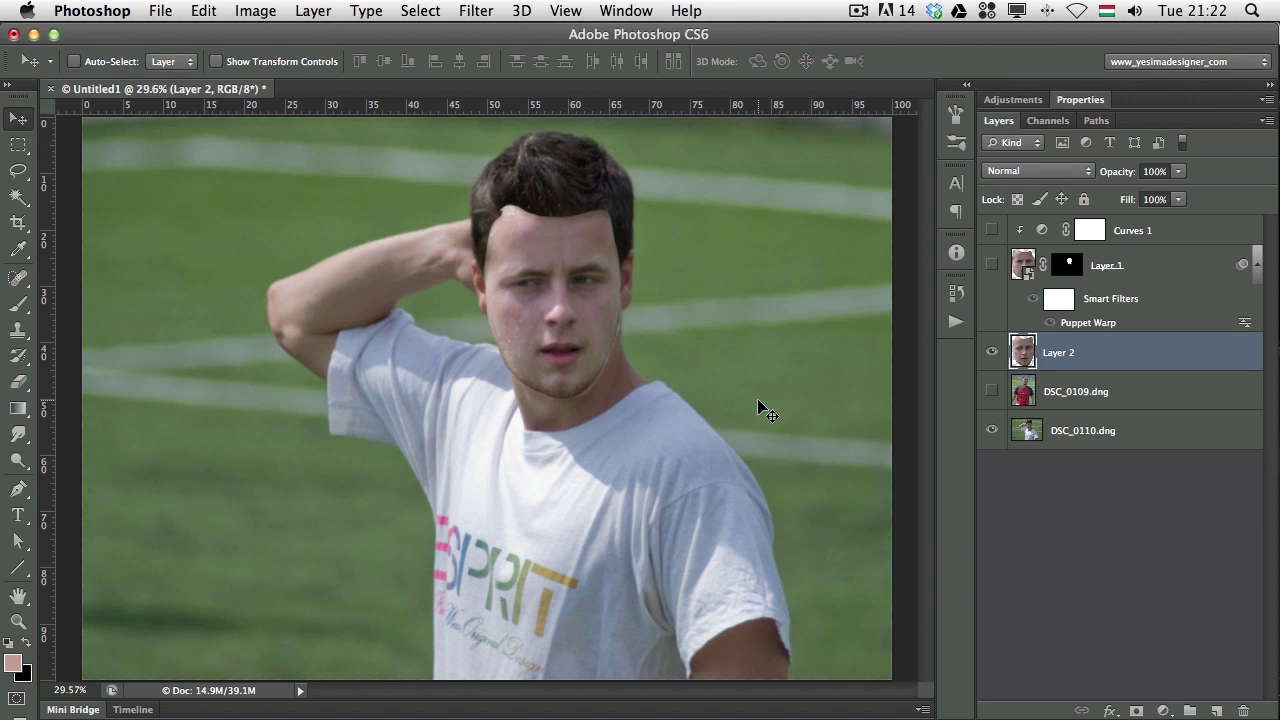
key(shift+alt+c)
key(shift+alt+n)
key(shift+alt+c)
key(shift+alt+n)
Step: Mask Layer 2 and paint at 66% opacity to hide the temple hairline and left jaw edge
click(1137, 711)
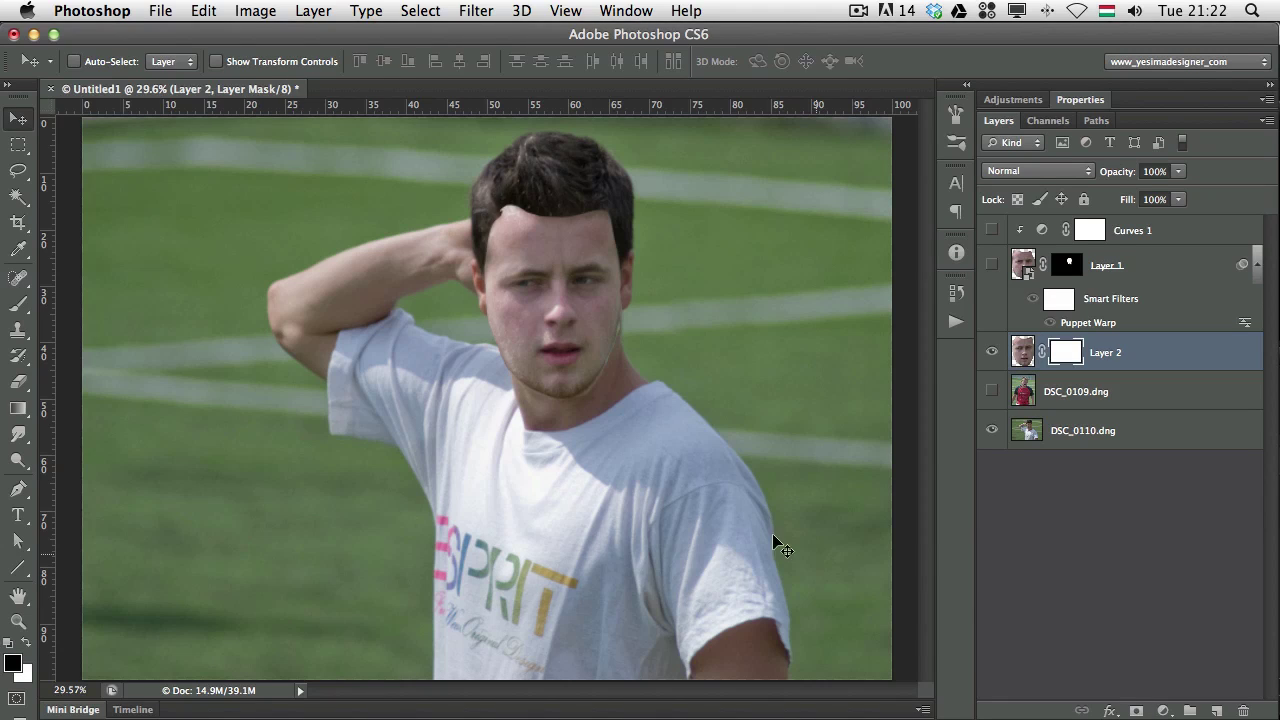
key(b)
drag(468, 281, 490, 281)
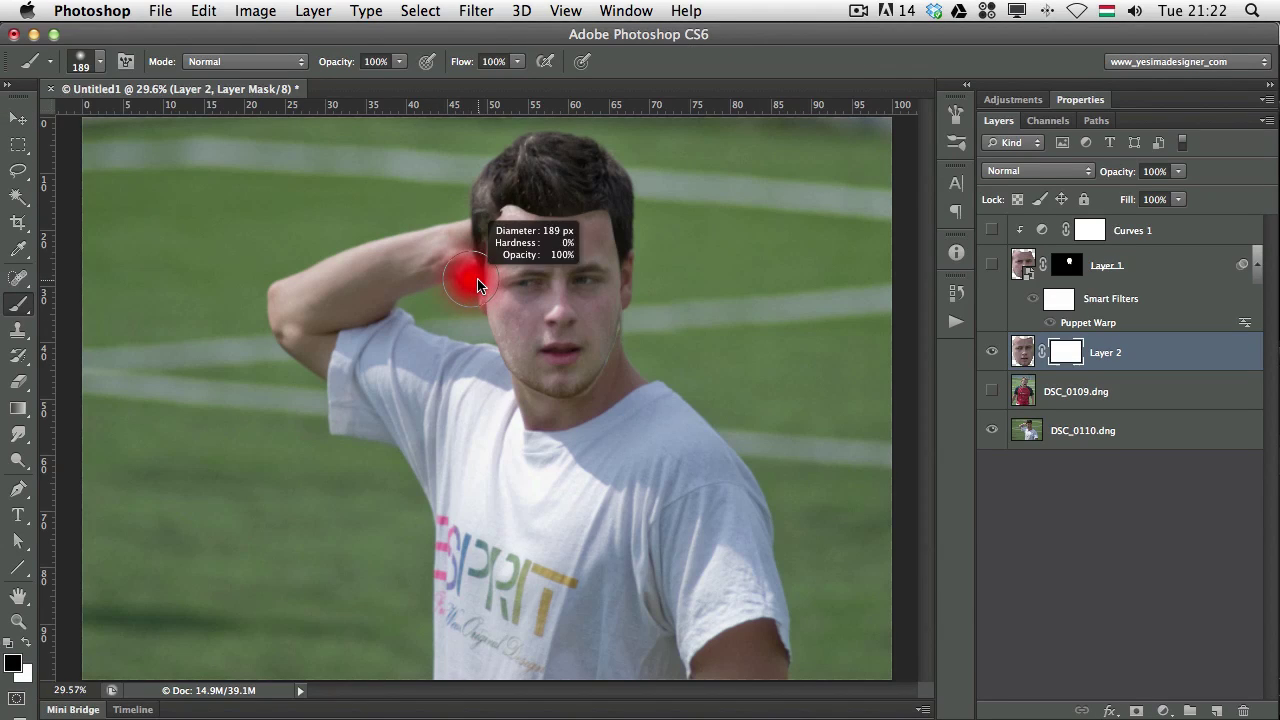
drag(343, 70, 306, 72)
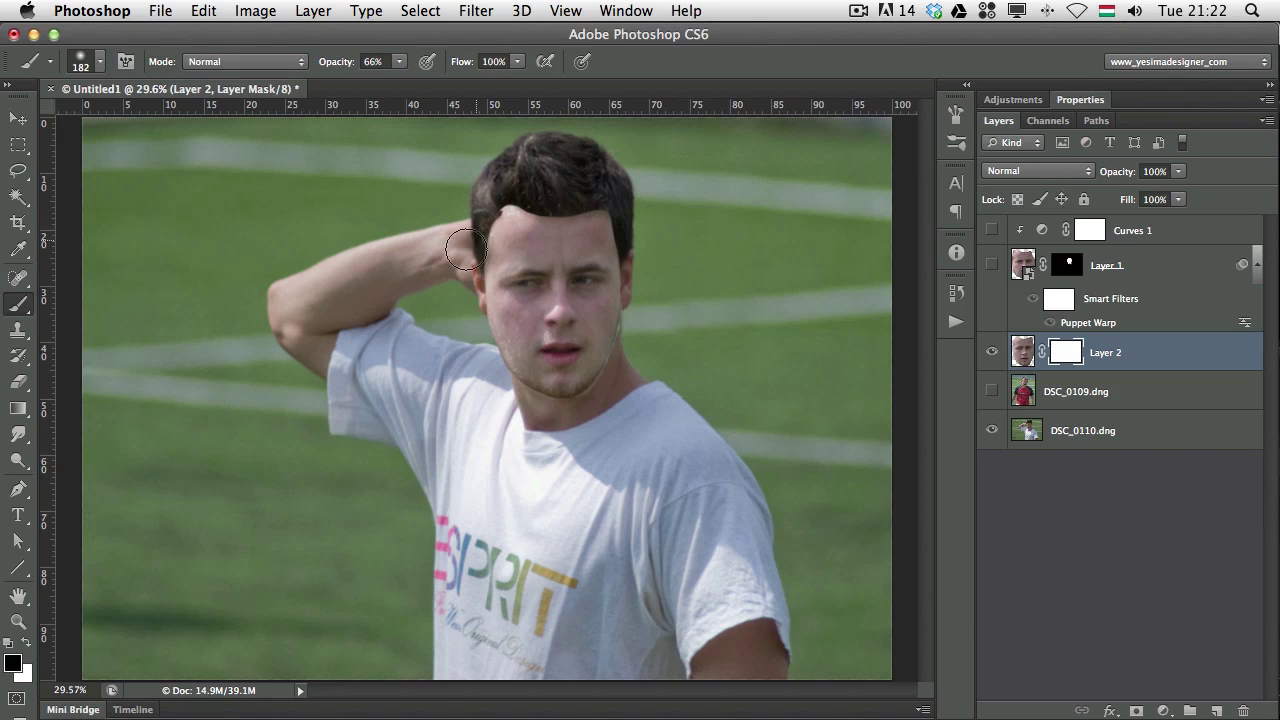
mouse_move(476, 224)
mouse_down()
mouse_move(512, 216)
mouse_move(477, 219)
mouse_move(512, 222)
mouse_move(474, 248)
mouse_move(484, 228)
mouse_move(538, 206)
mouse_move(617, 206)
mouse_move(634, 243)
mouse_up()
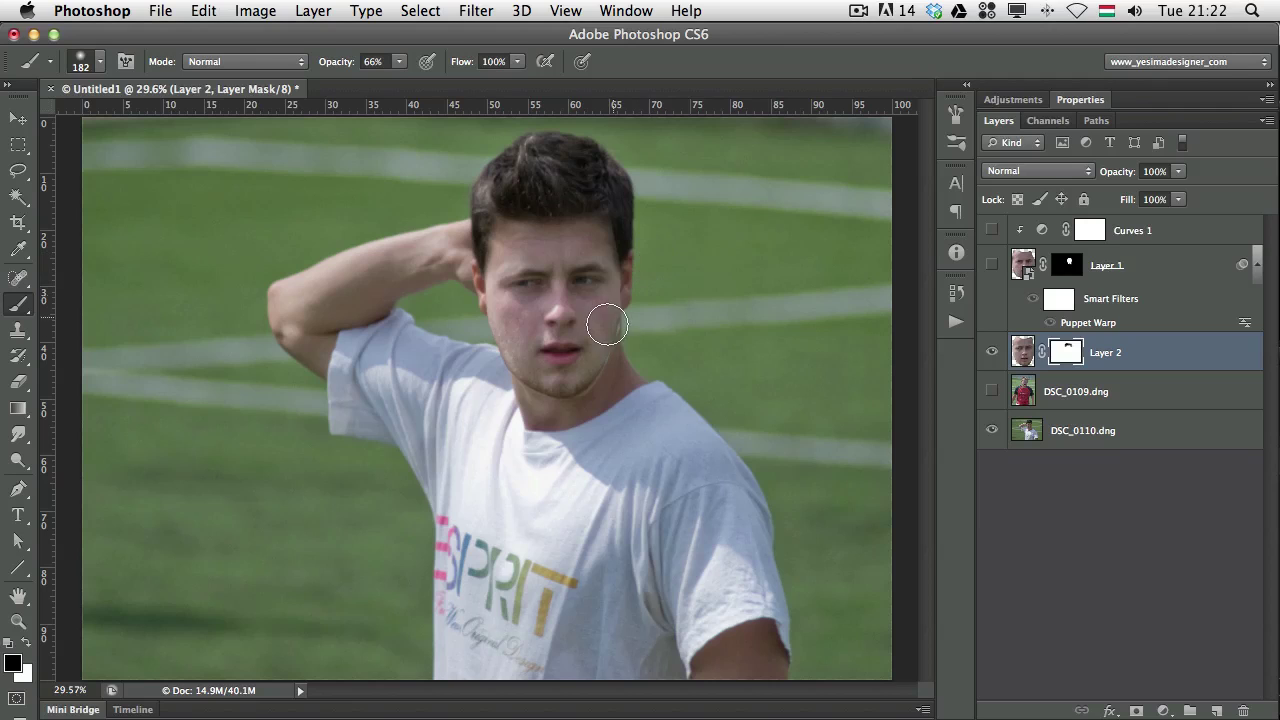
drag(623, 377, 580, 403)
mouse_move(496, 359)
mouse_down()
mouse_move(512, 380)
mouse_move(485, 316)
mouse_move(487, 350)
mouse_move(481, 321)
mouse_move(510, 381)
mouse_up()
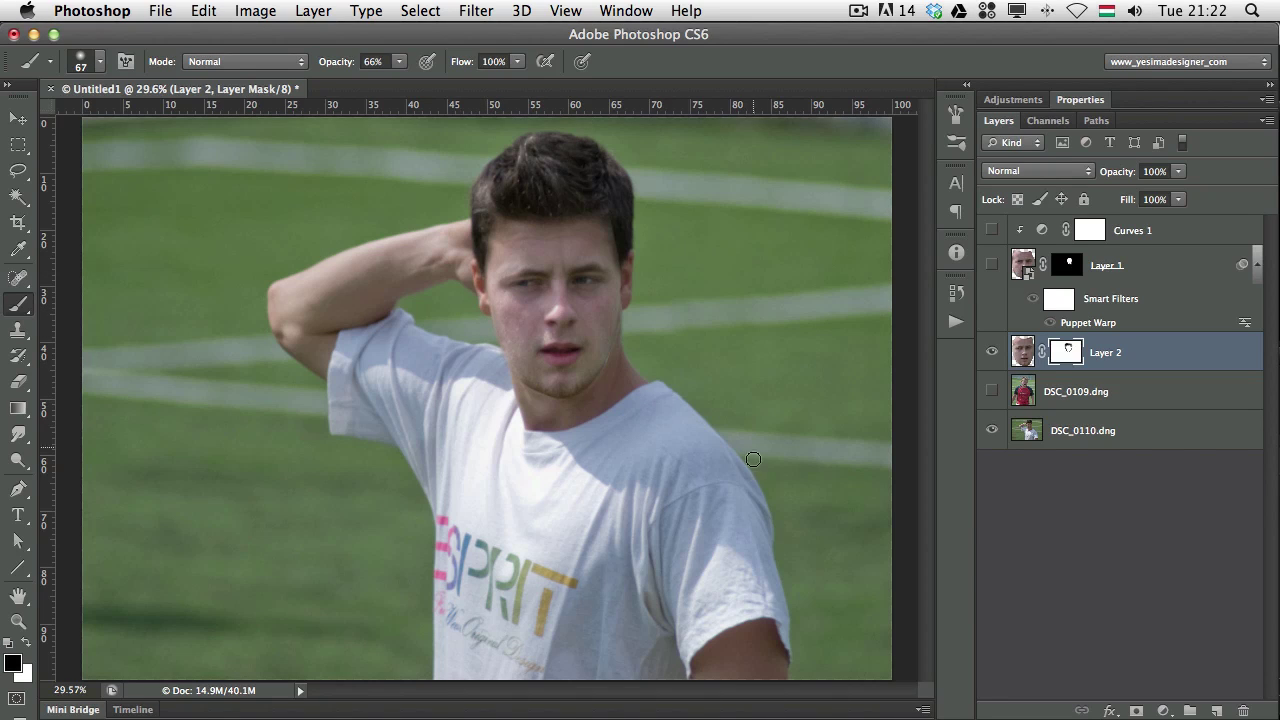
Step: Toggle Layer 2 repeatedly to compare with the original face, then target its pixels instead of the mask
click(992, 352)
click(992, 352)
click(992, 352)
click(992, 352)
click(992, 352)
click(992, 352)
click(992, 352)
click(992, 352)
click(991, 354)
click(991, 354)
click(991, 354)
click(991, 353)
click(991, 354)
click(991, 354)
click(1022, 355)
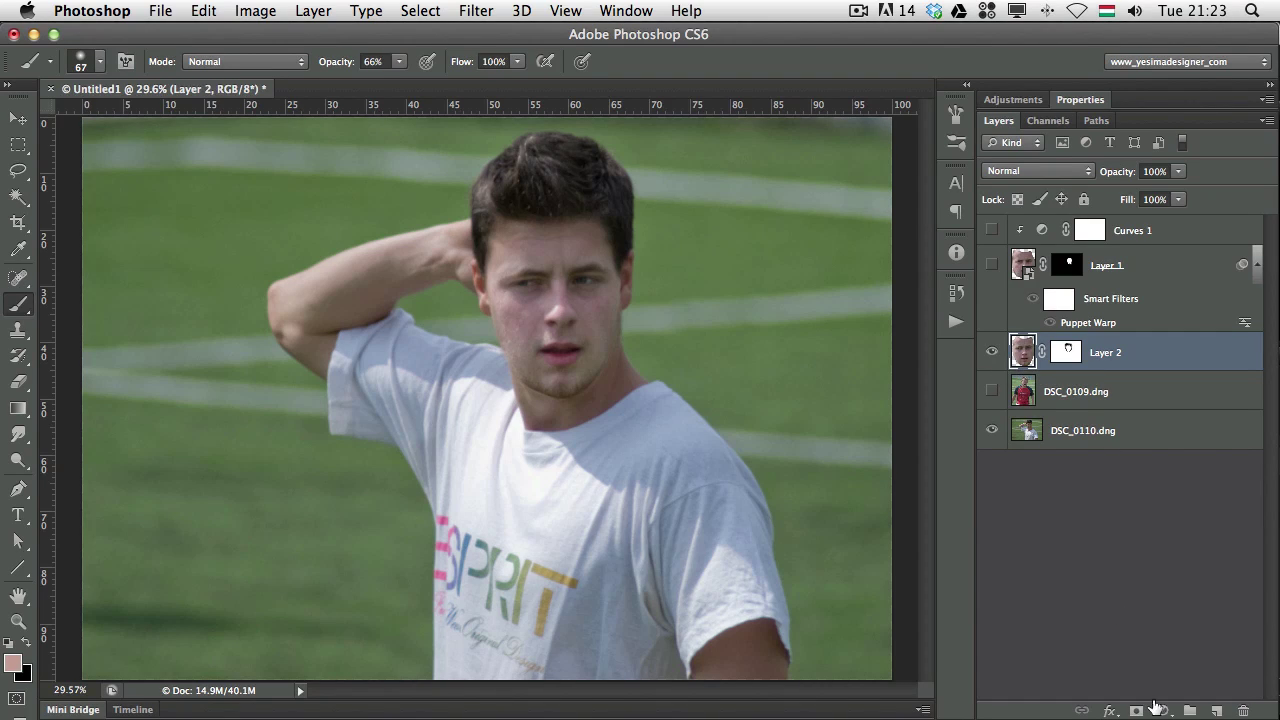
Step: Park Layer 2's mask on a temporary Layer 3, convert Layer 2 to a smart object, restore the mask, delete Layer 3
click(1212, 706)
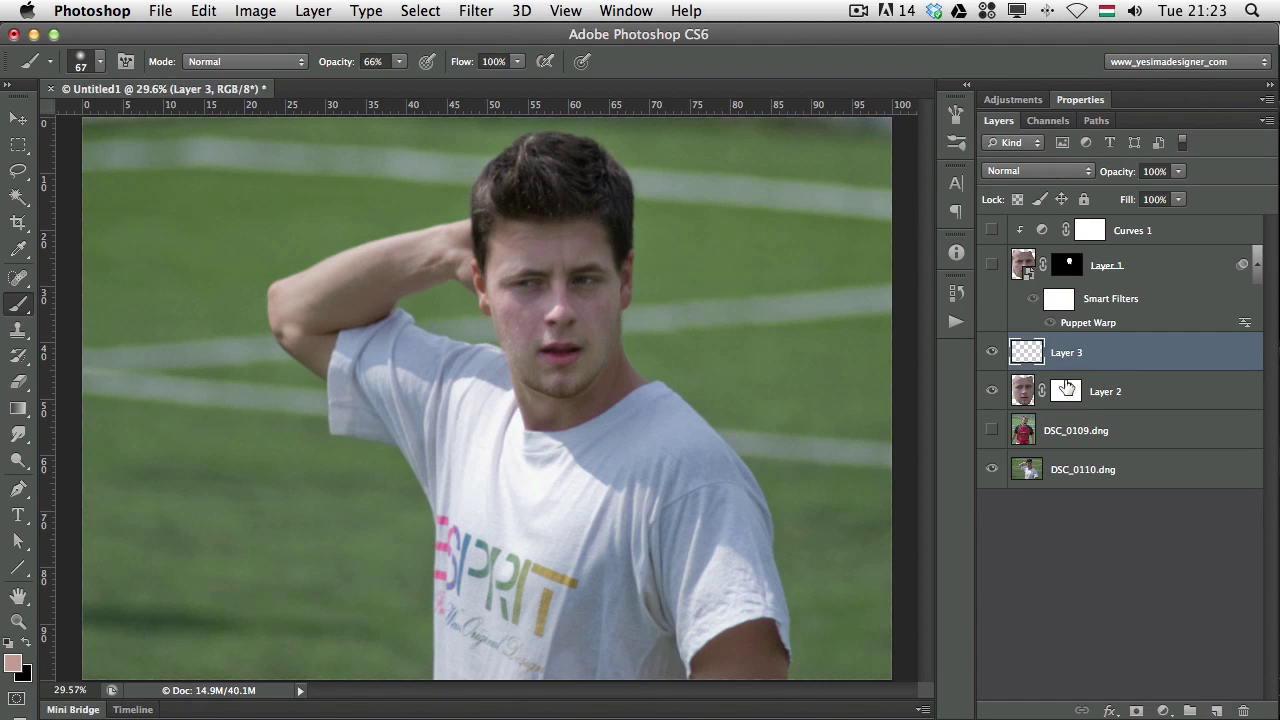
drag(1066, 393, 1068, 355)
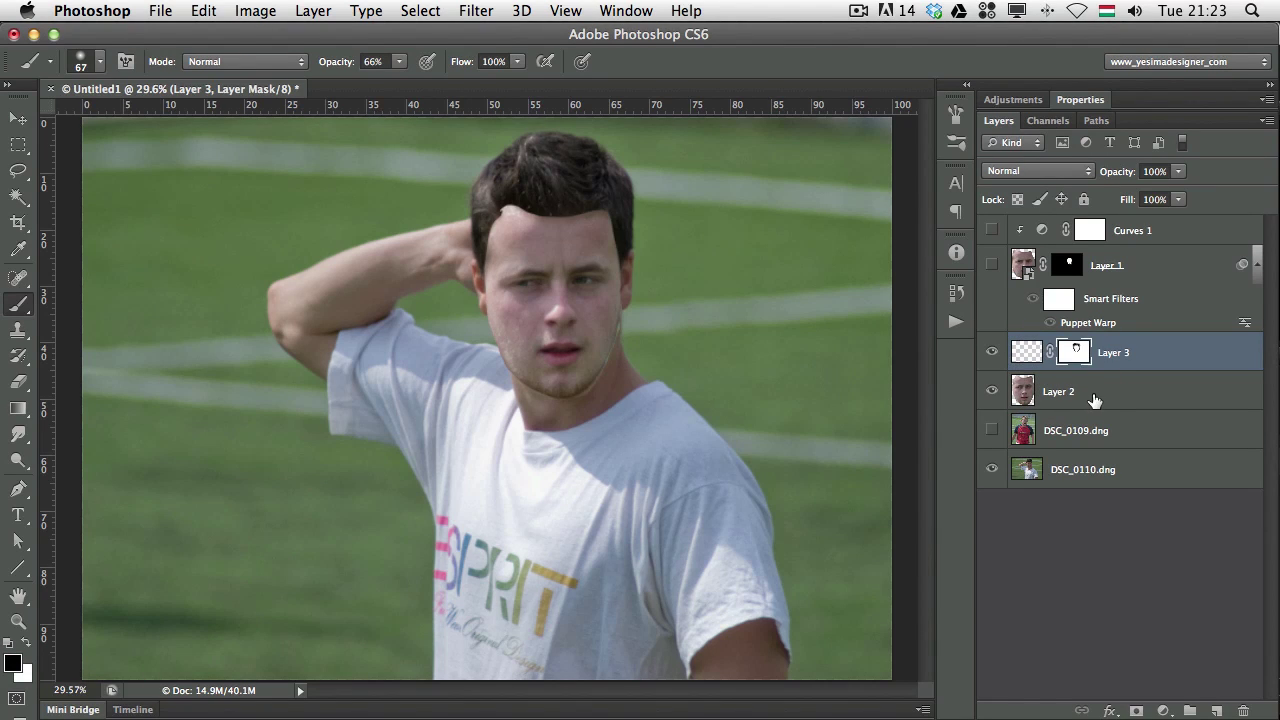
click(1090, 393)
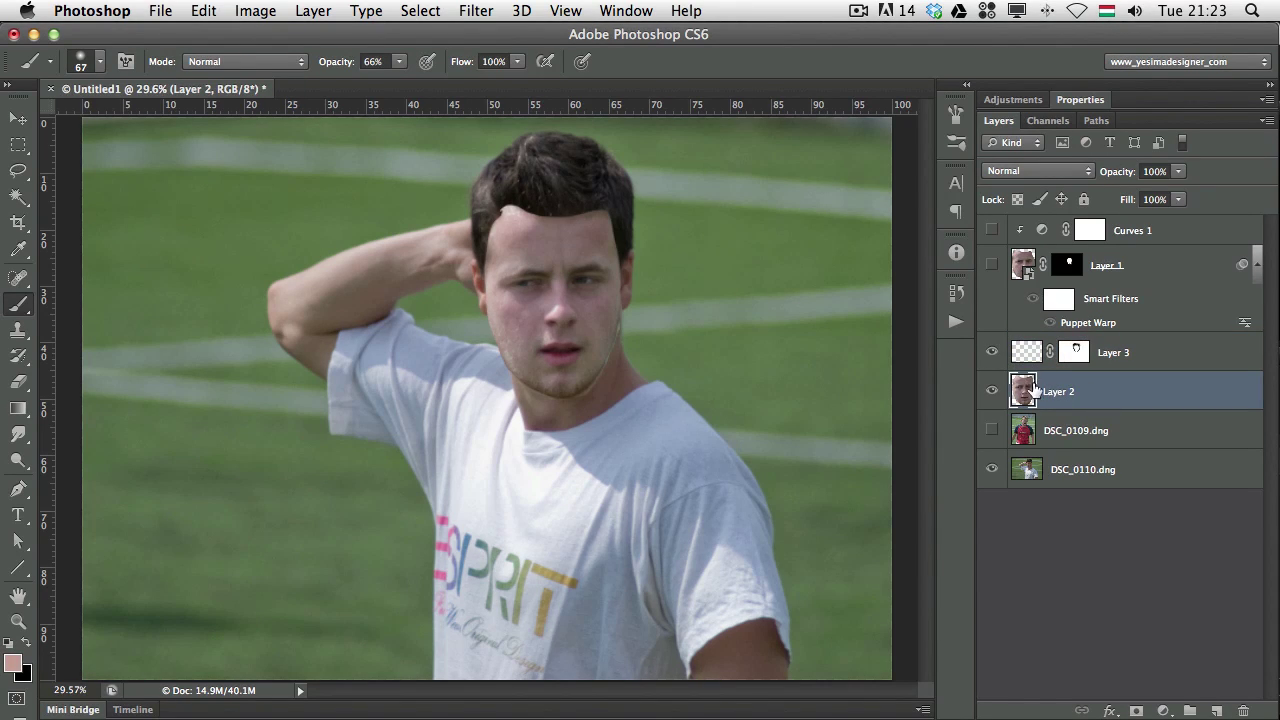
right_click(1109, 393)
click(923, 133)
drag(1075, 355, 1062, 391)
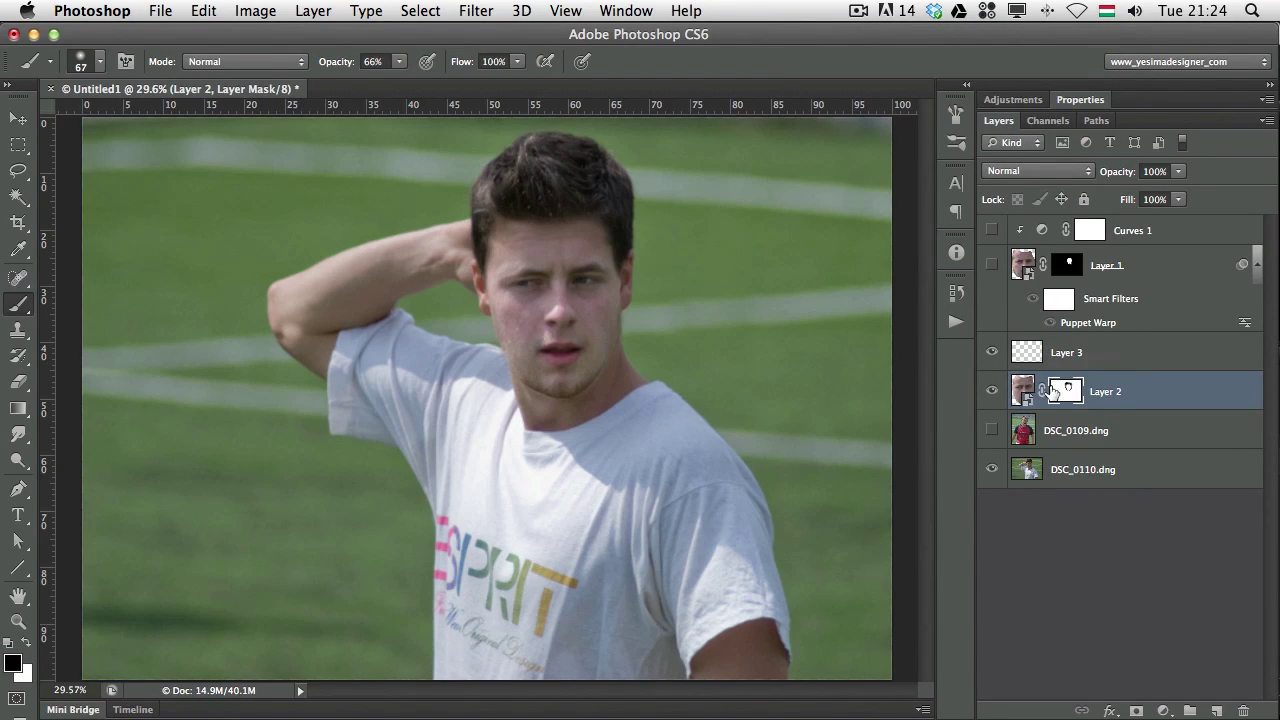
click(1065, 352)
key(Delete)
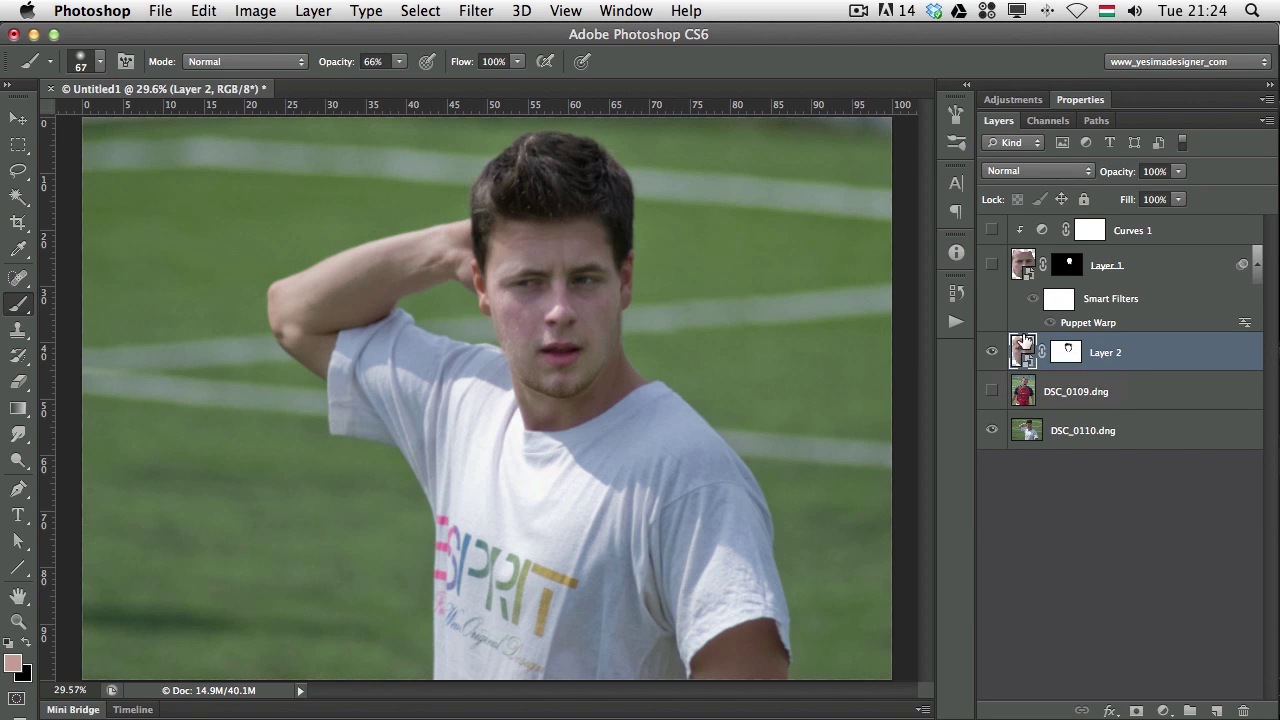
Step: Start Puppet Warp on Layer 2 and pin the eyes, nose, mouth corners, chin, cheek and brow center
click(202, 11)
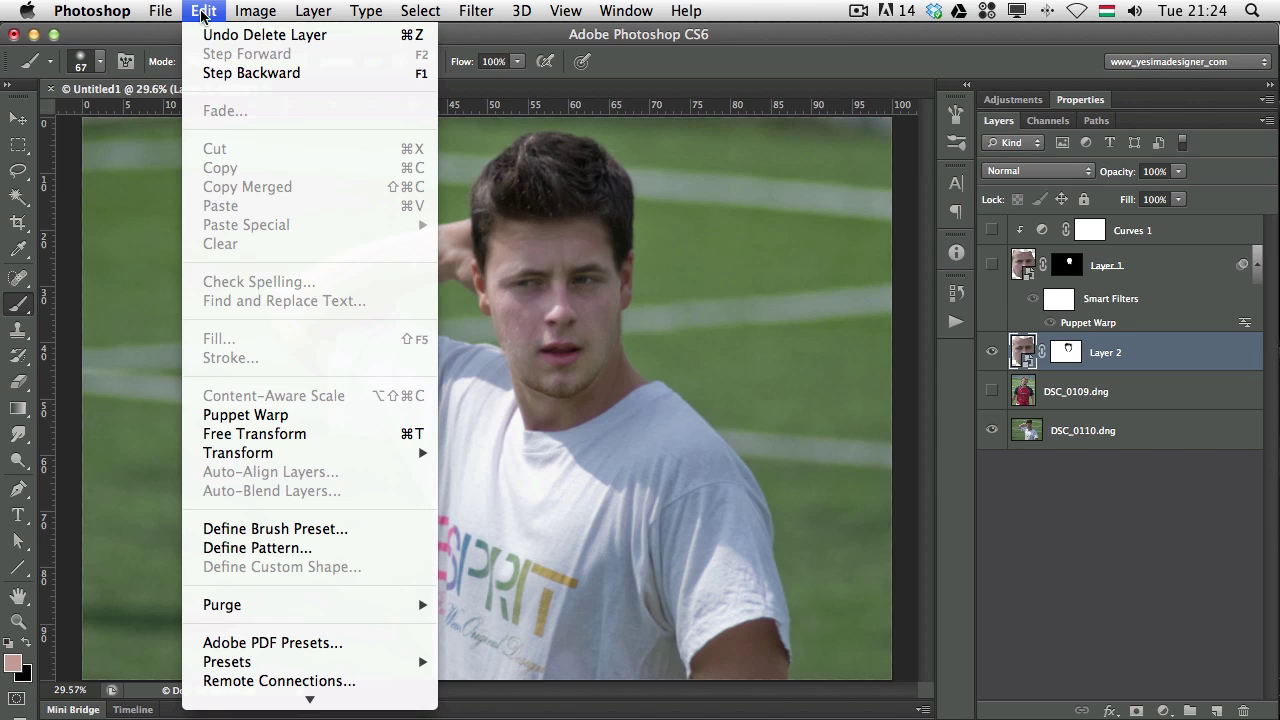
click(267, 415)
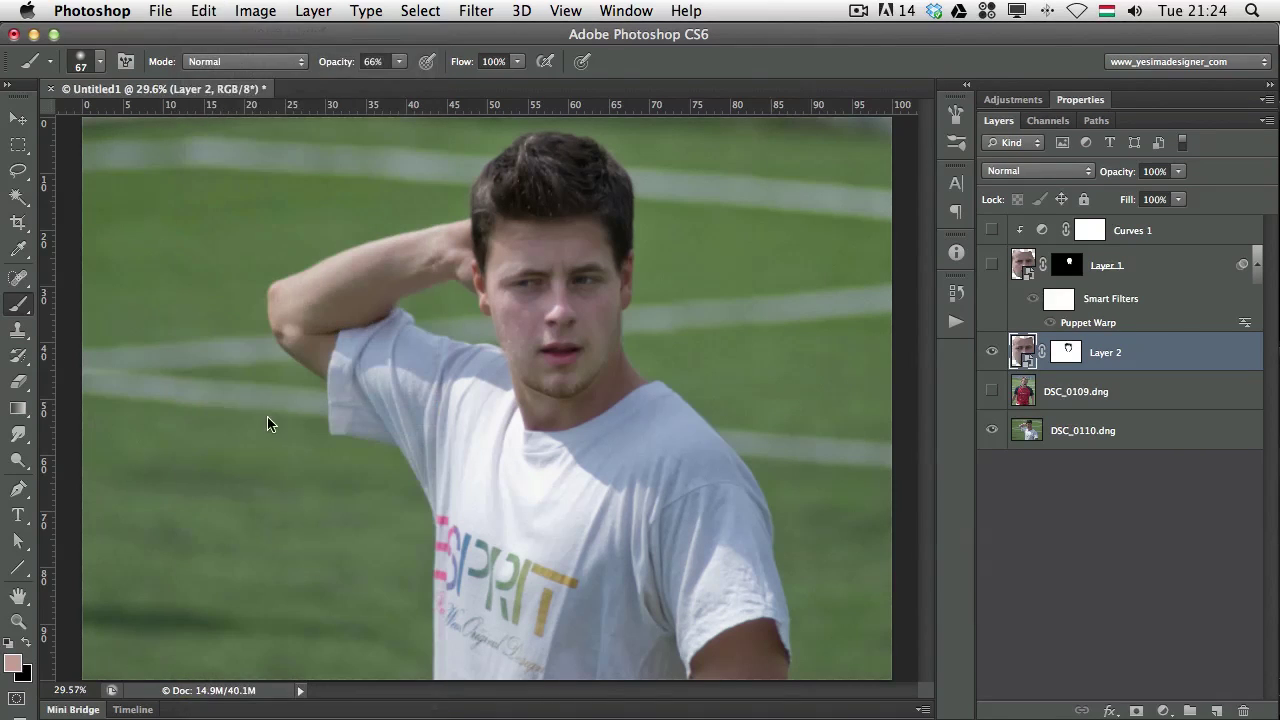
click(524, 282)
click(582, 280)
click(561, 317)
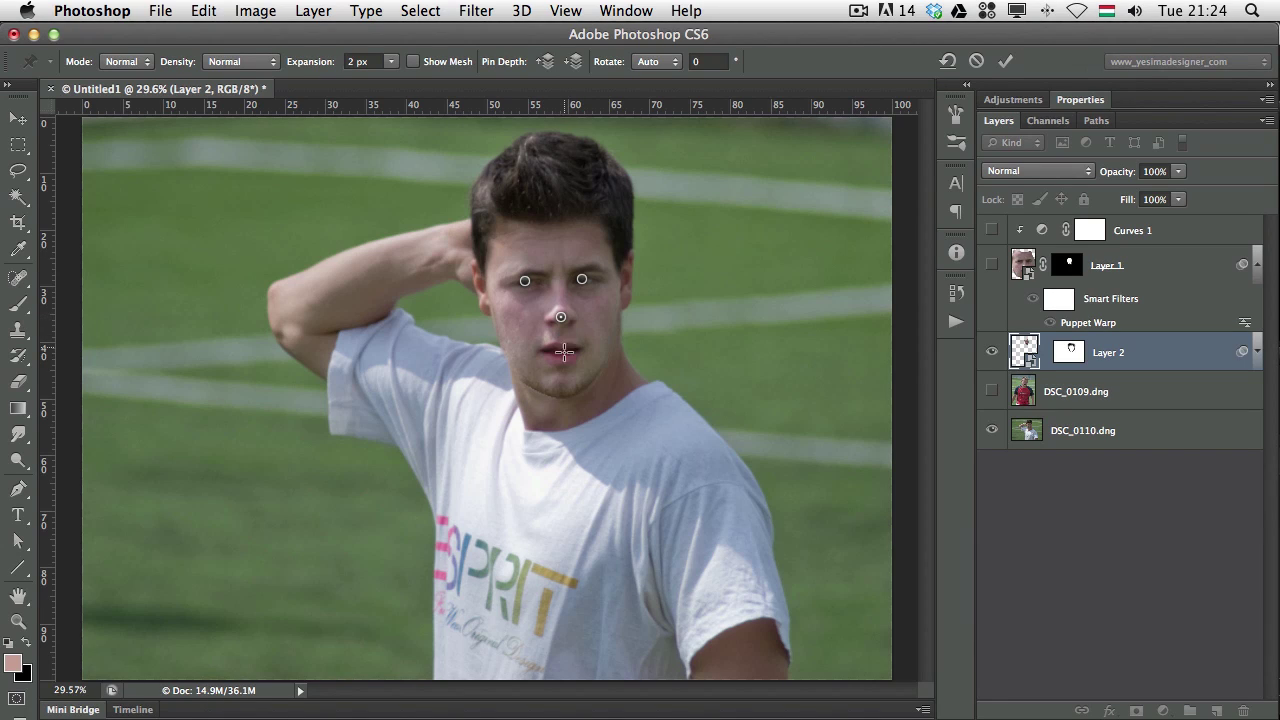
click(538, 350)
click(581, 348)
click(563, 393)
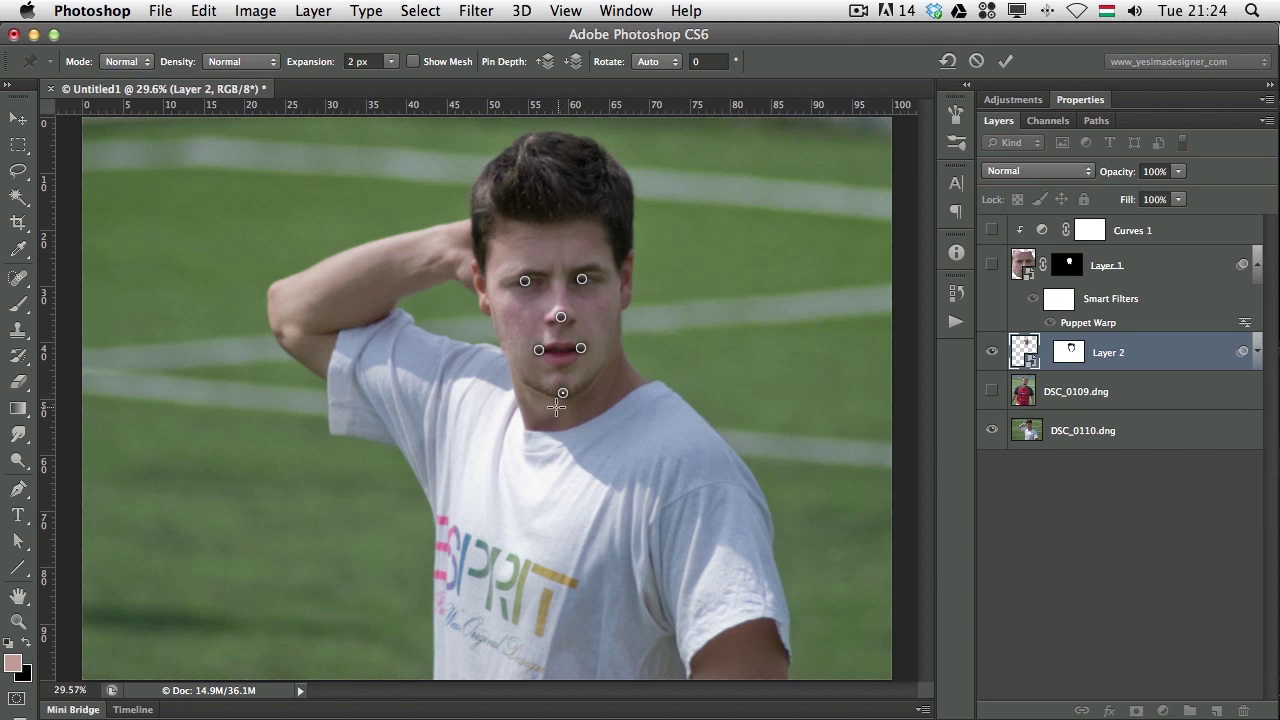
click(506, 351)
click(556, 277)
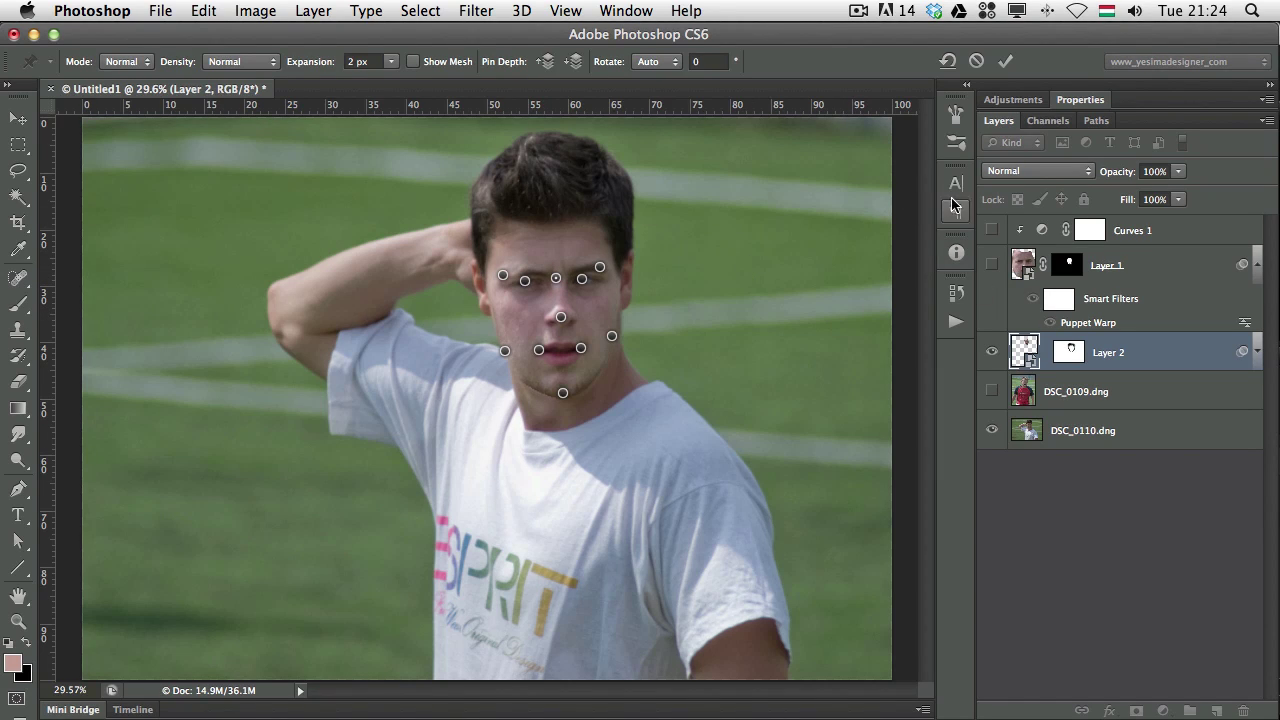
Step: At 0% layer opacity, drag the eye, nose and lip pins to match the face beneath
drag(1122, 178, 945, 180)
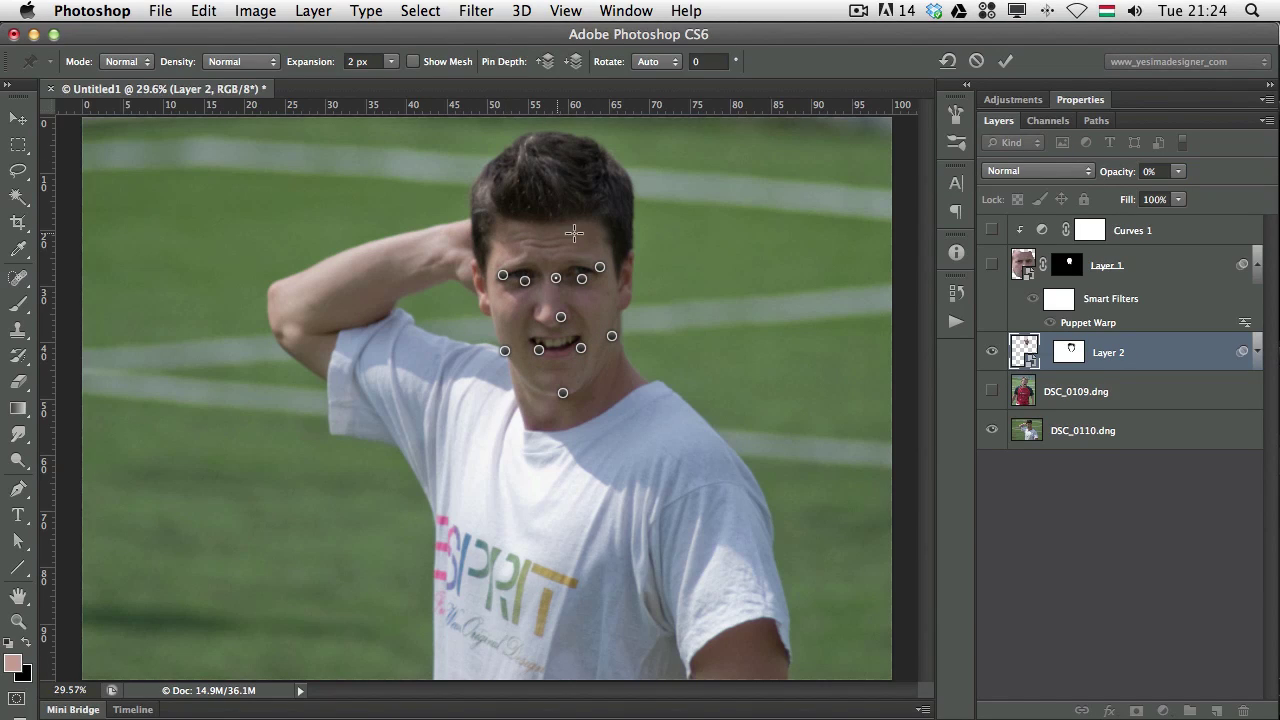
scroll(560, 280, up, 3)
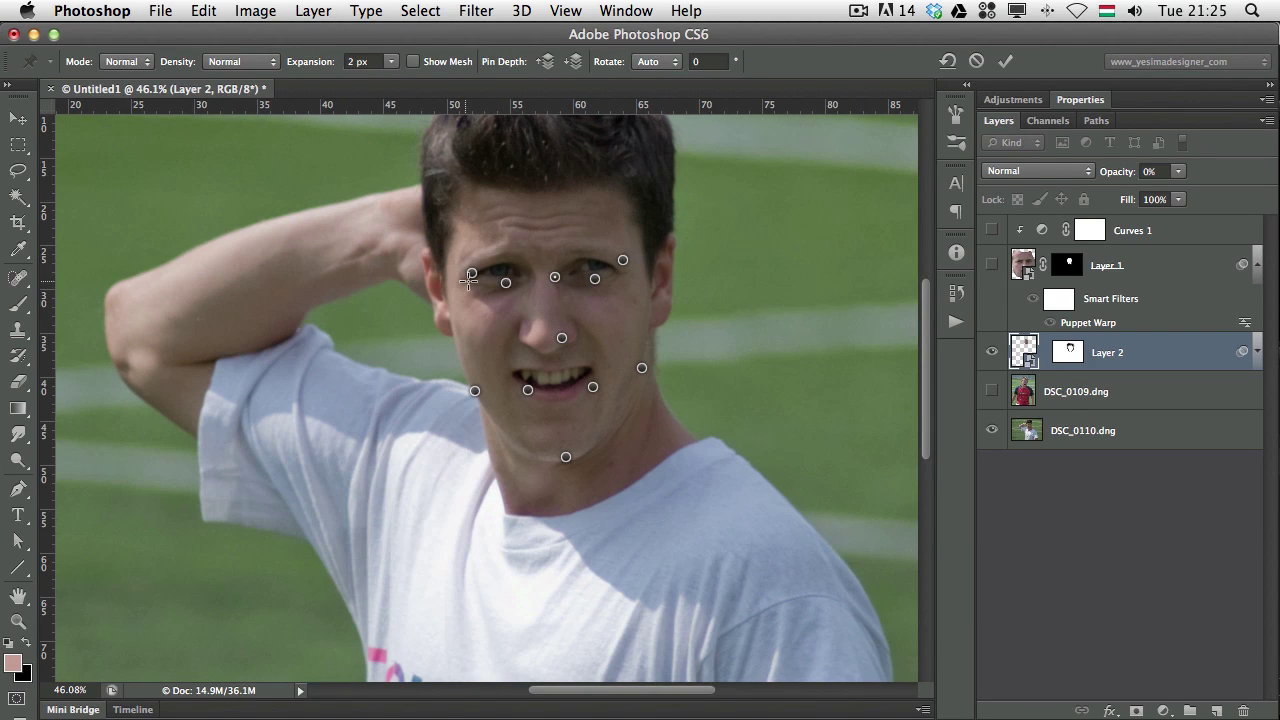
drag(471, 273, 540, 272)
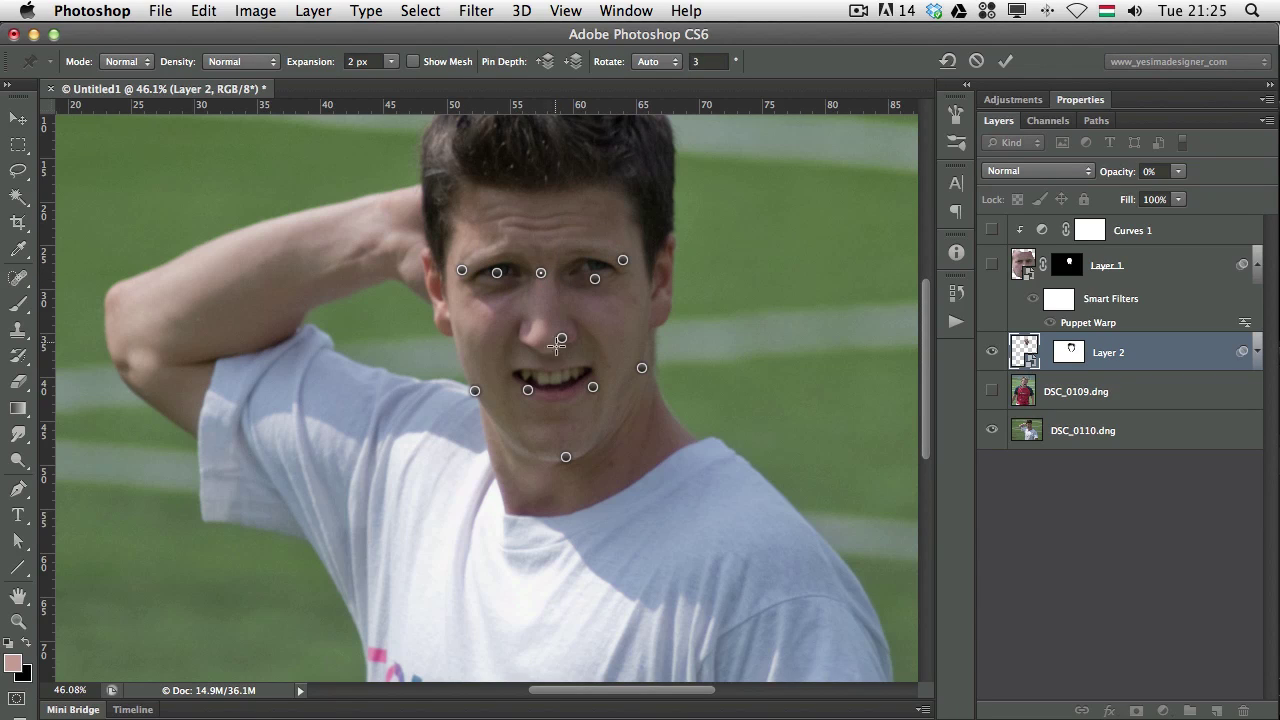
drag(560, 340, 546, 338)
drag(595, 280, 622, 254)
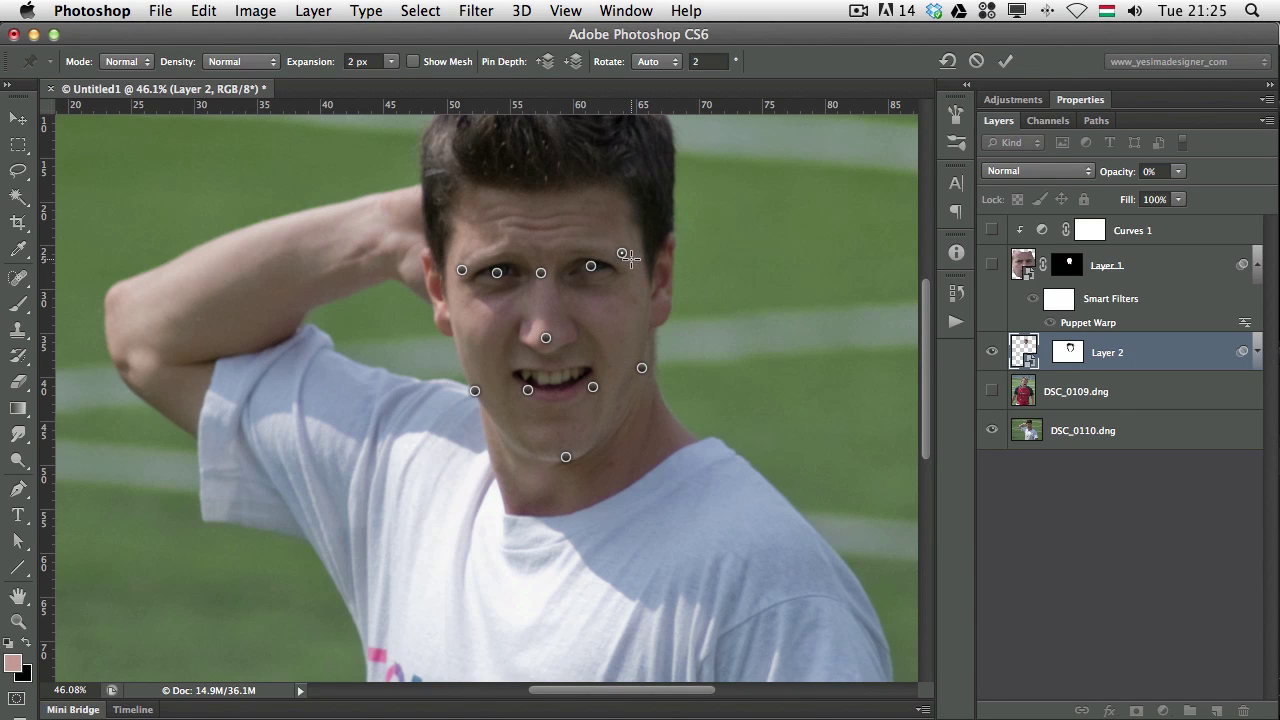
click(528, 393)
click(757, 328)
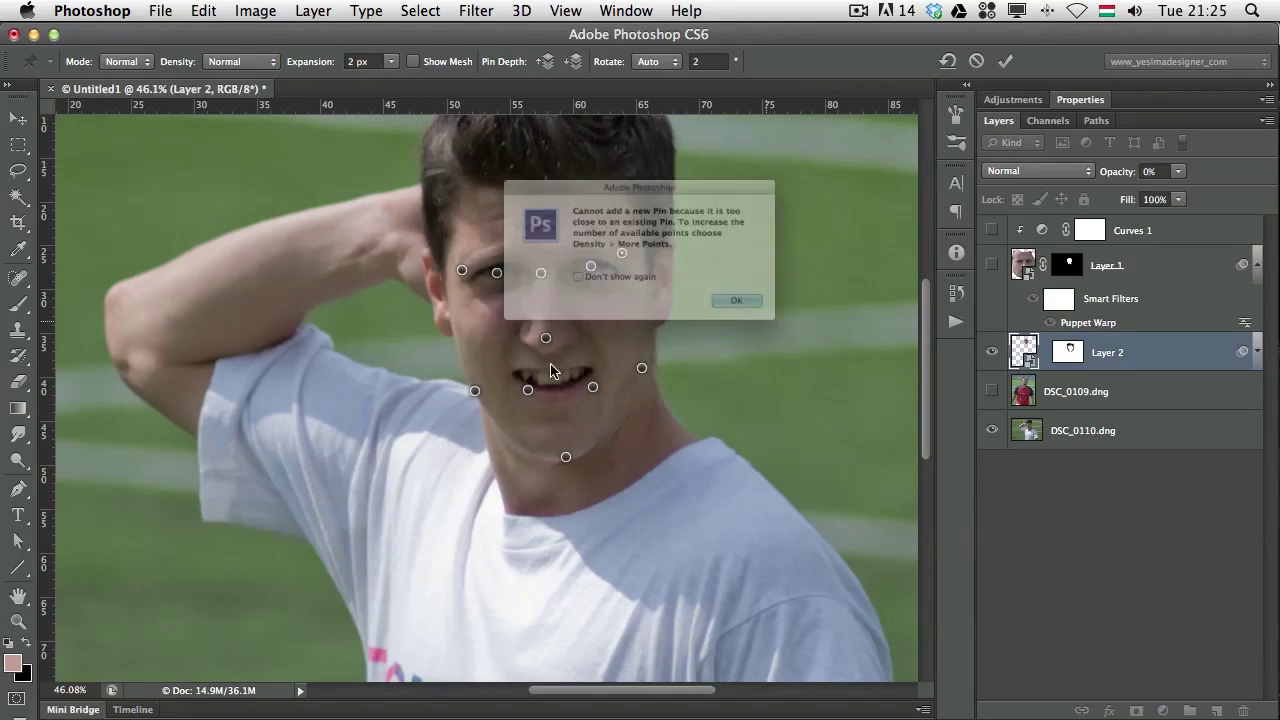
click(806, 331)
drag(528, 393, 588, 375)
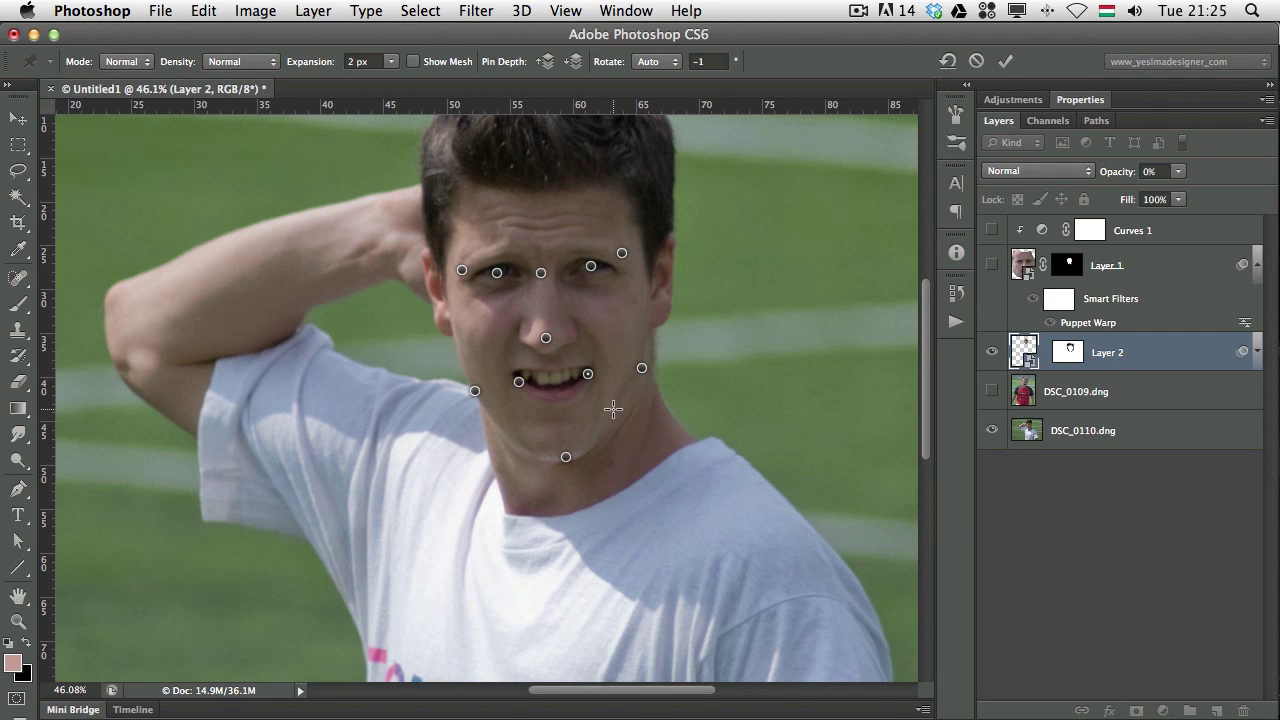
Step: Apply the Puppet Warp and restore Layer 2 to 100% opacity
key(Return)
key(b)
drag(1118, 165, 1207, 178)
click(1155, 174)
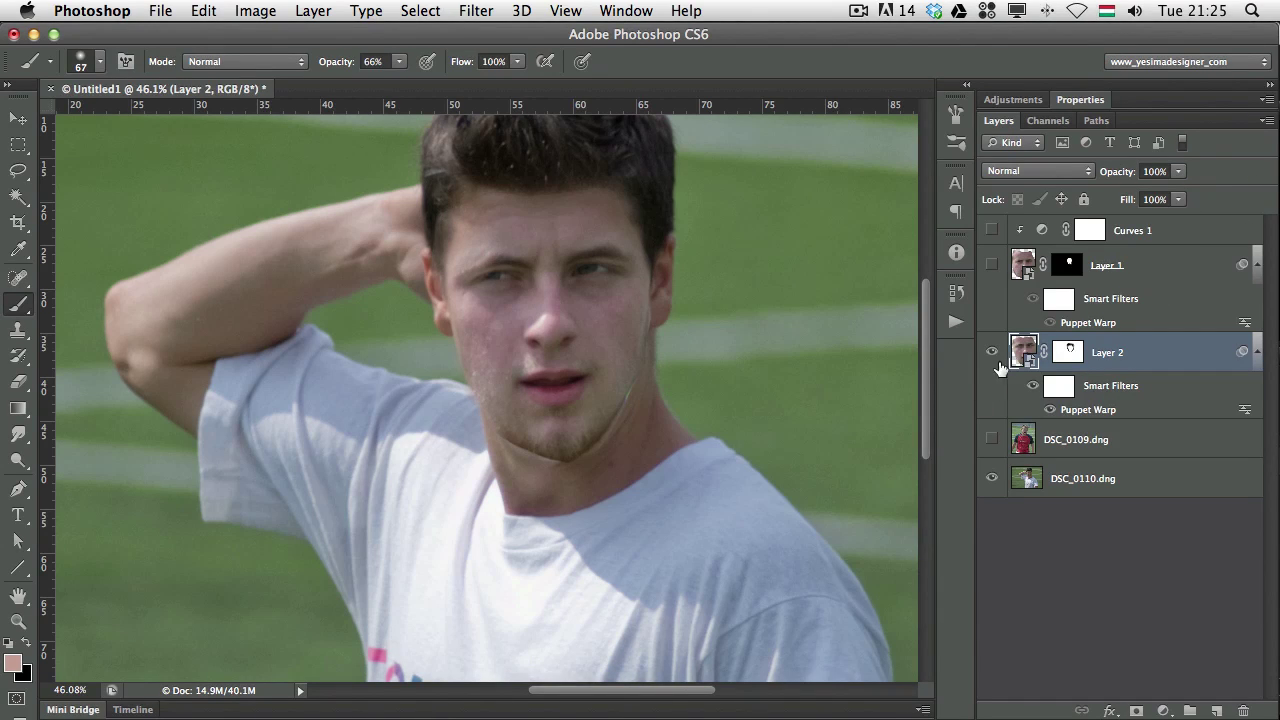
Step: Compare with the warp toggled, then re-edit it to lower both eyebrow pins slightly
click(1051, 410)
click(1051, 410)
click(1051, 410)
click(1051, 410)
double_click(1080, 413)
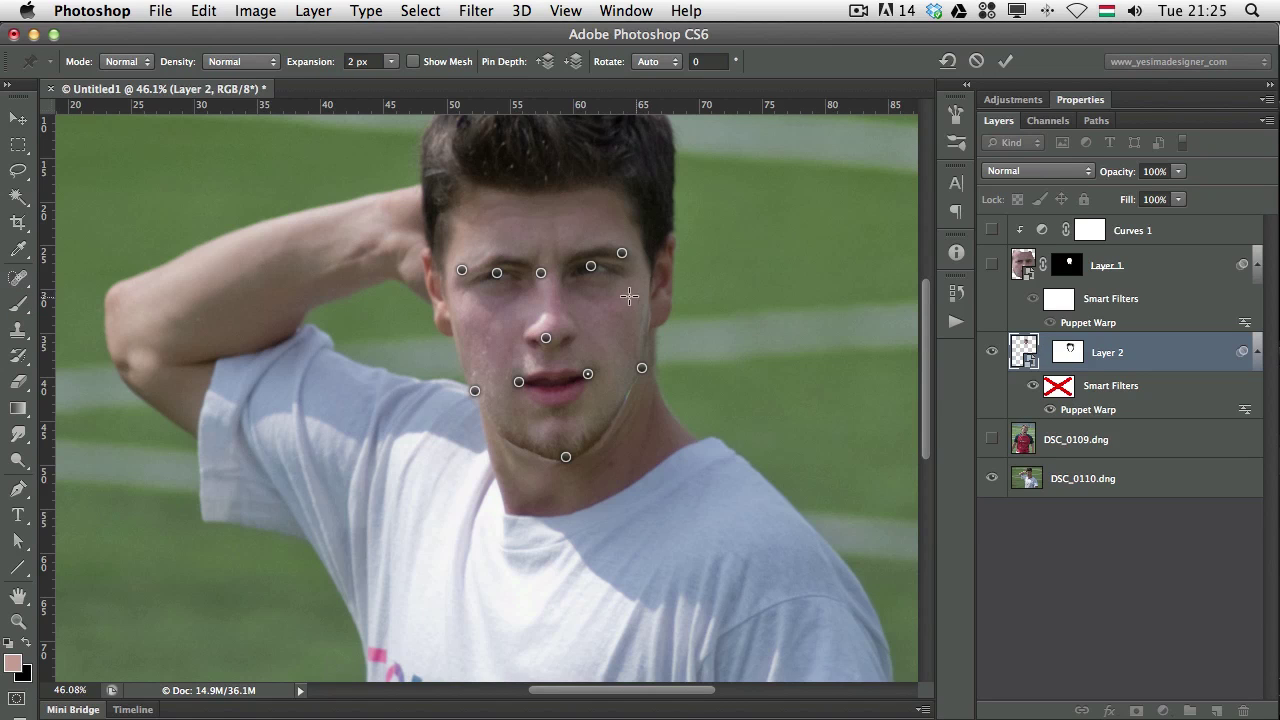
drag(592, 268, 591, 273)
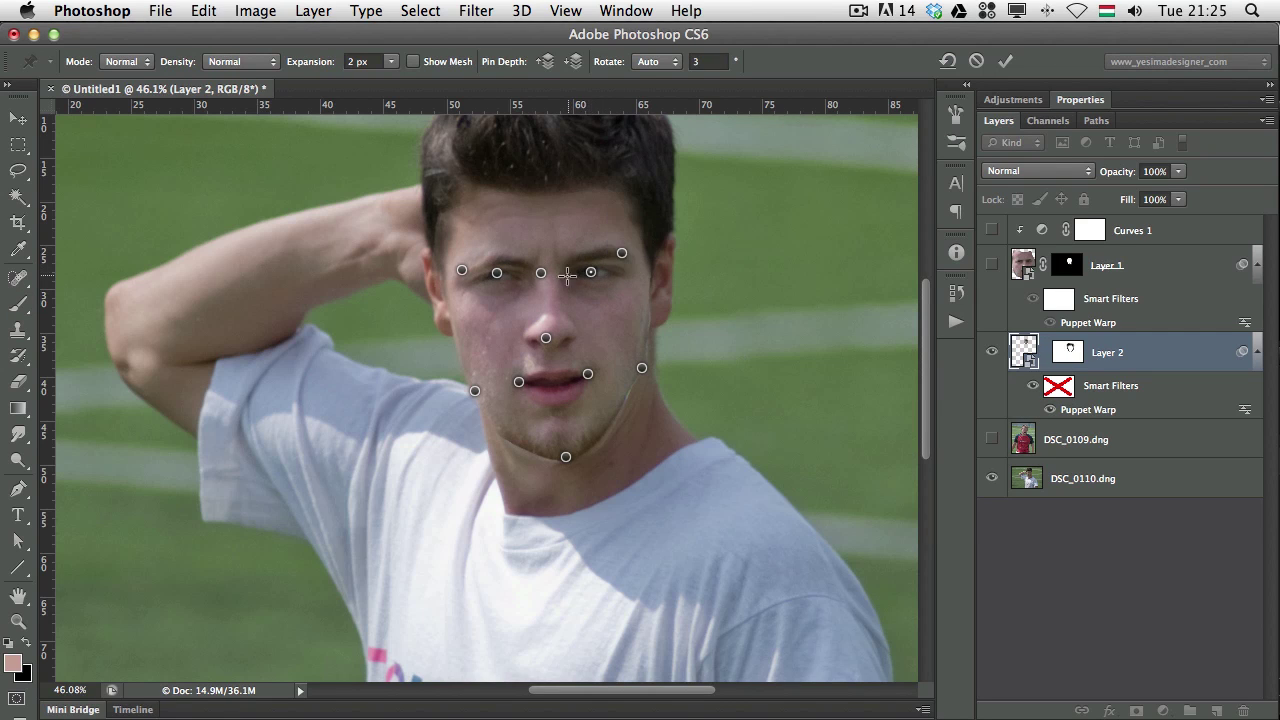
drag(497, 273, 496, 279)
click(496, 279)
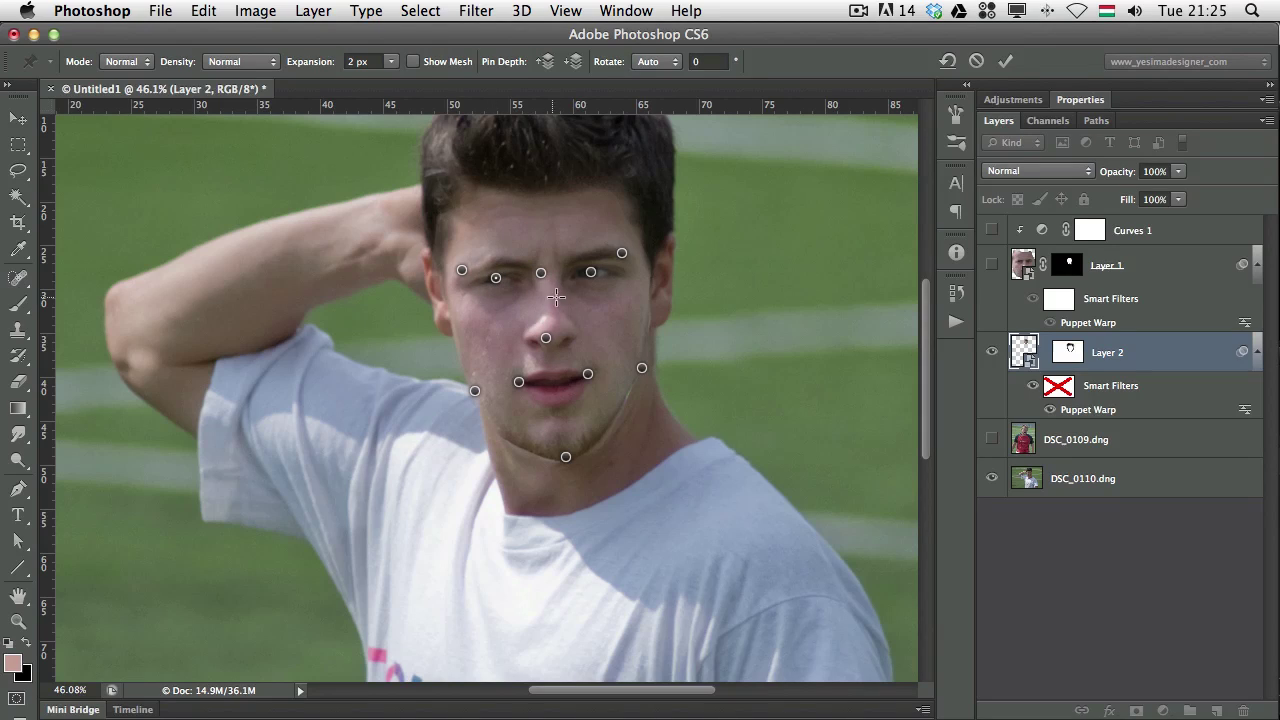
click(541, 274)
key(Return)
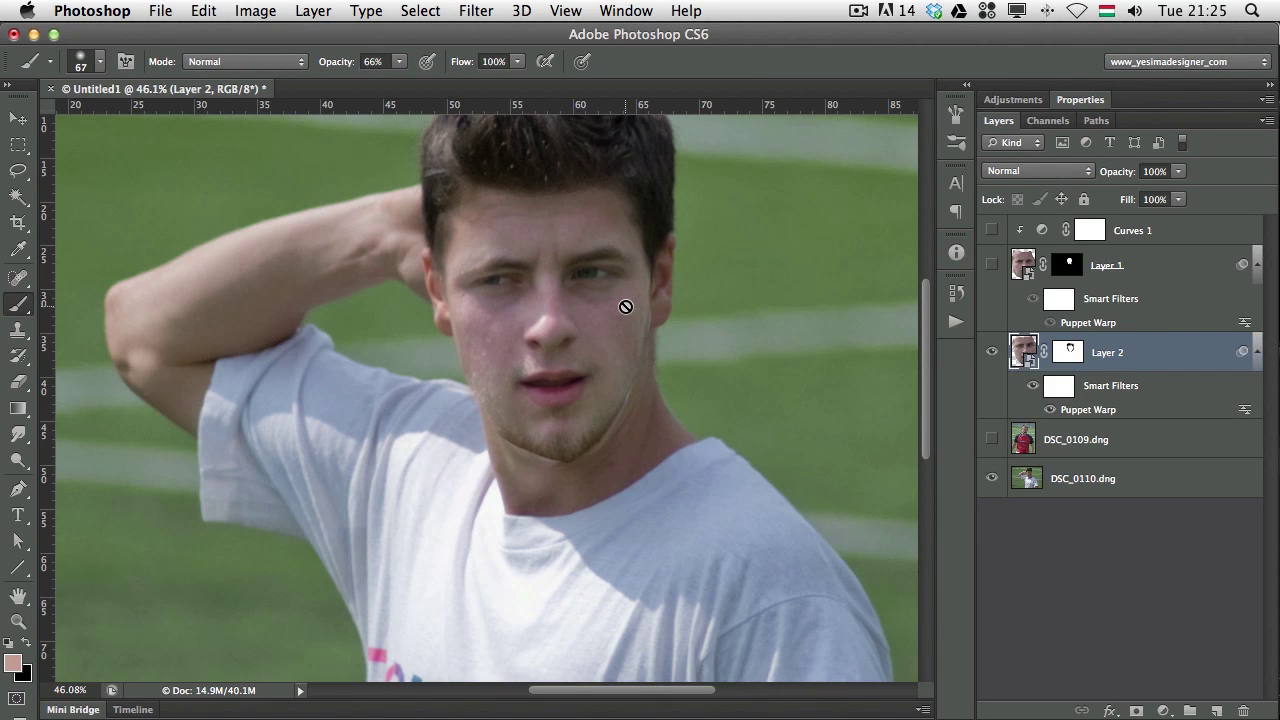
Step: Re-edit the Puppet Warp to nudge the eye-corner pin up and left
double_click(1090, 409)
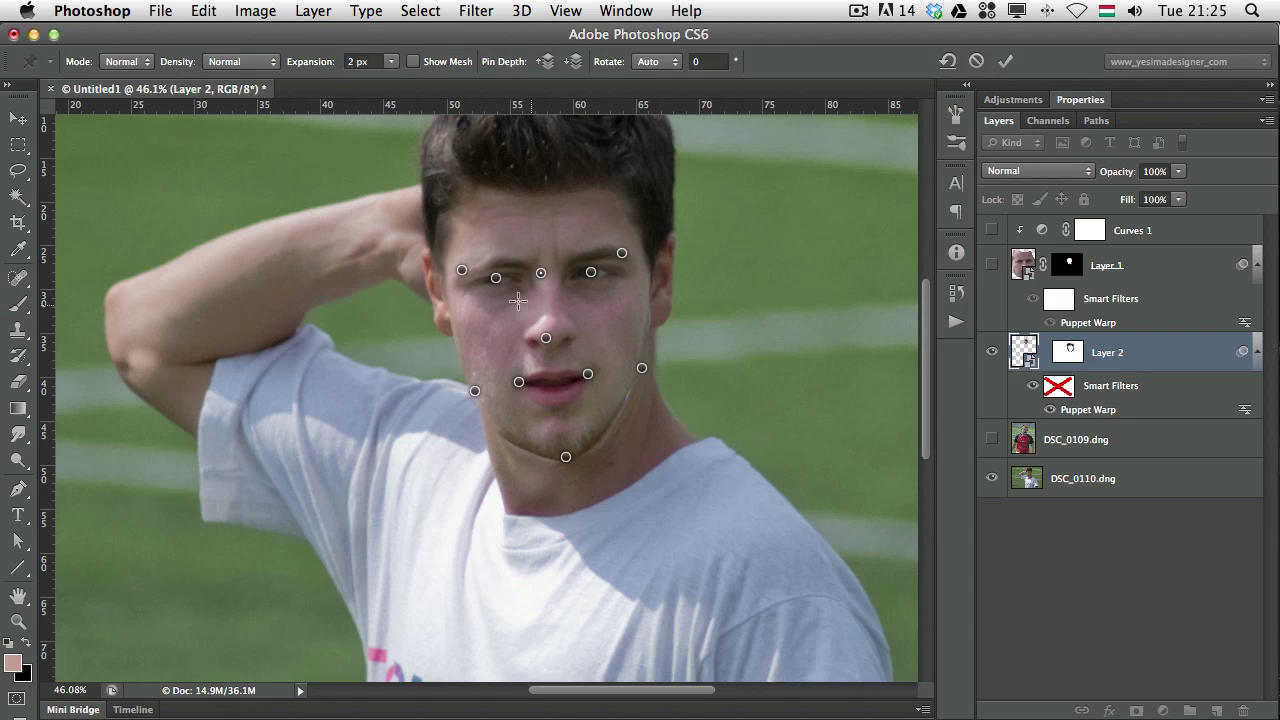
drag(463, 271, 479, 261)
key(Return)
key(b)
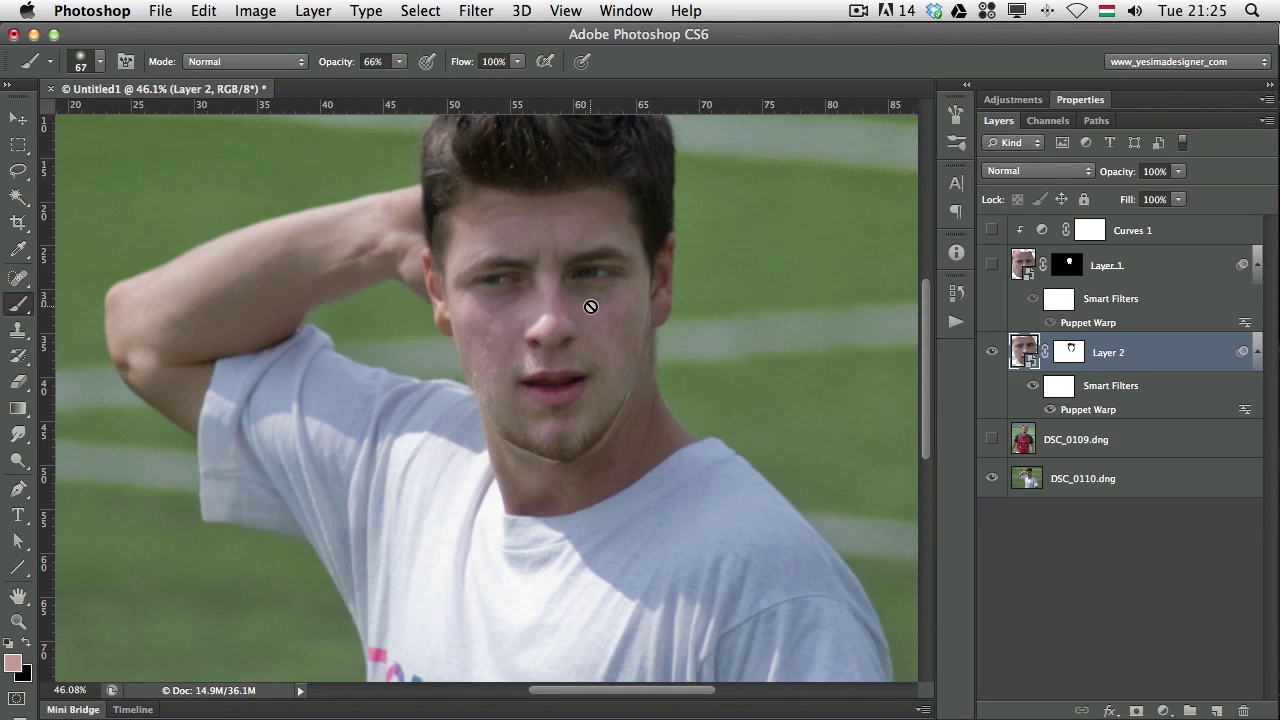
Step: Toggle Layer 2 and its Puppet Warp to compare against the face beneath
click(993, 353)
click(993, 353)
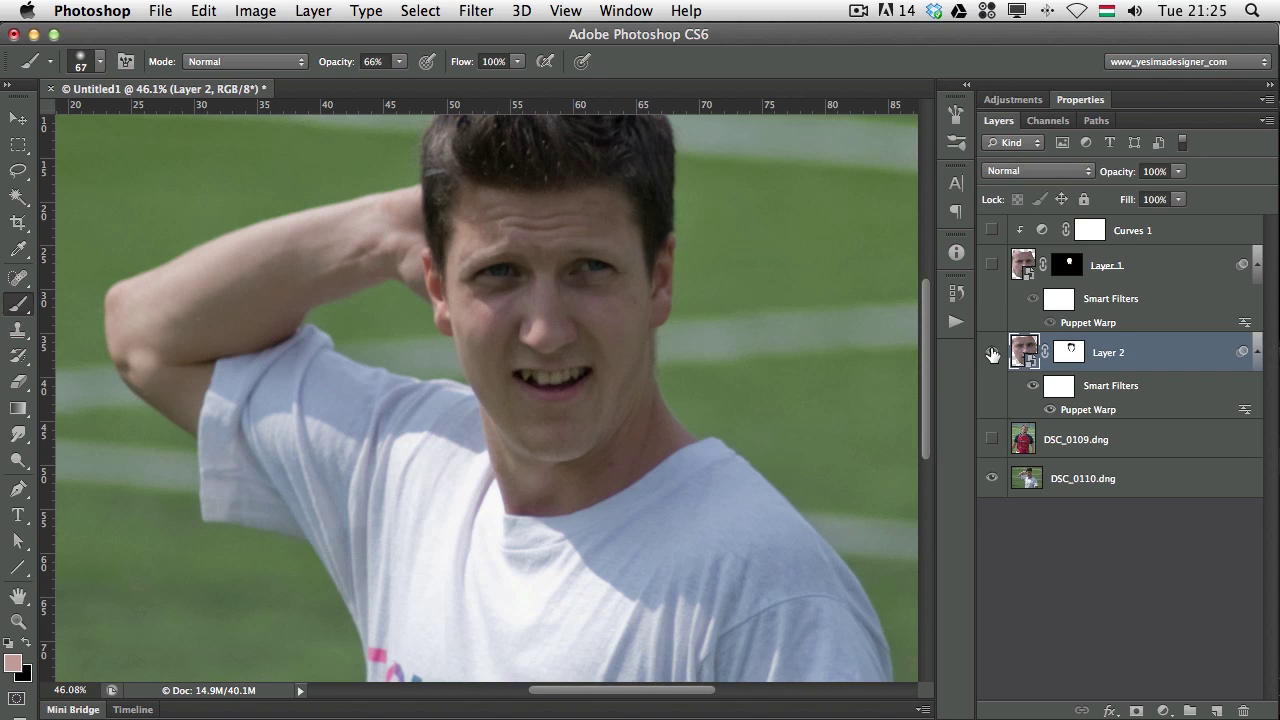
click(1050, 410)
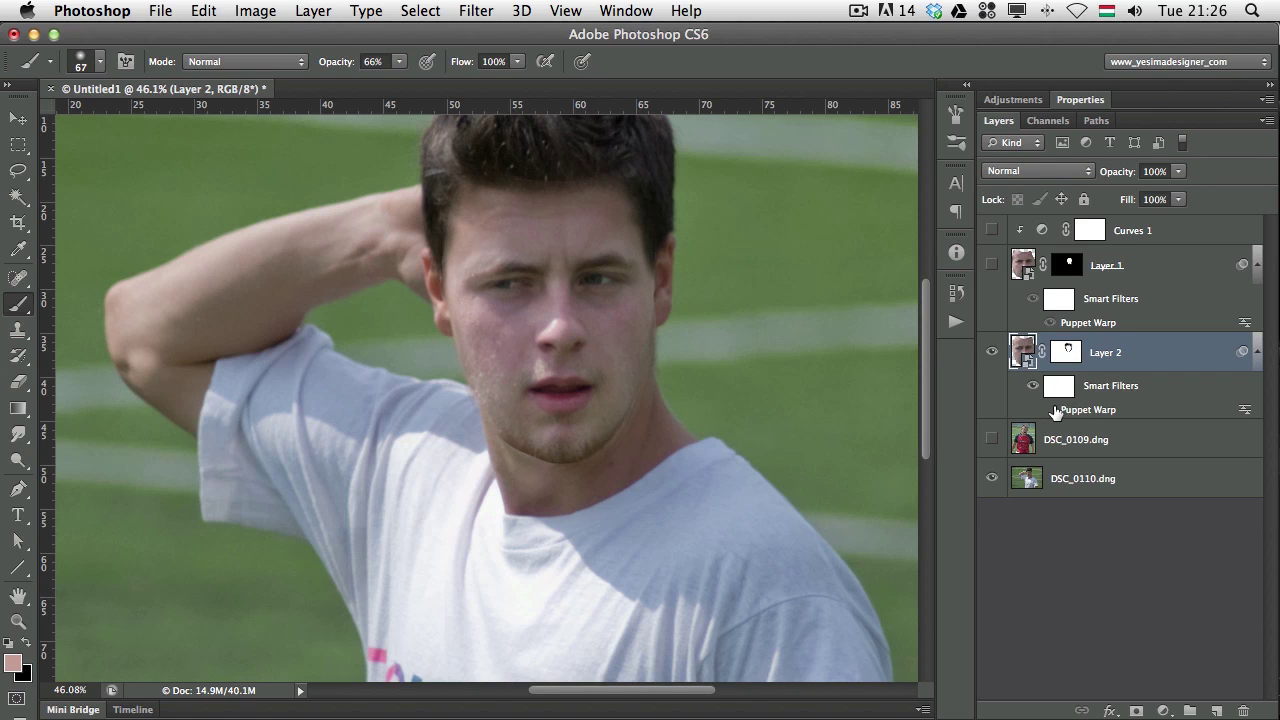
click(1050, 410)
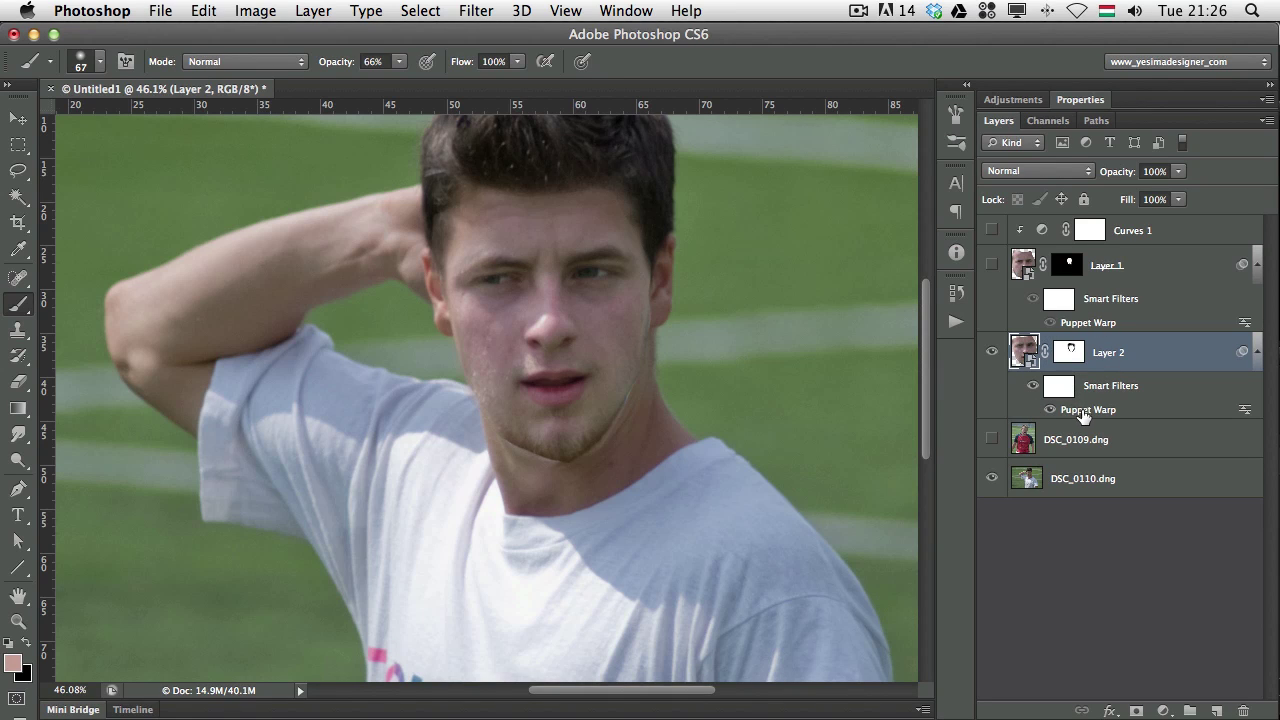
Step: Reopen Layer 2's Puppet Warp and add and move pins along the right side of the jaw
double_click(1075, 411)
click(609, 430)
click(609, 430)
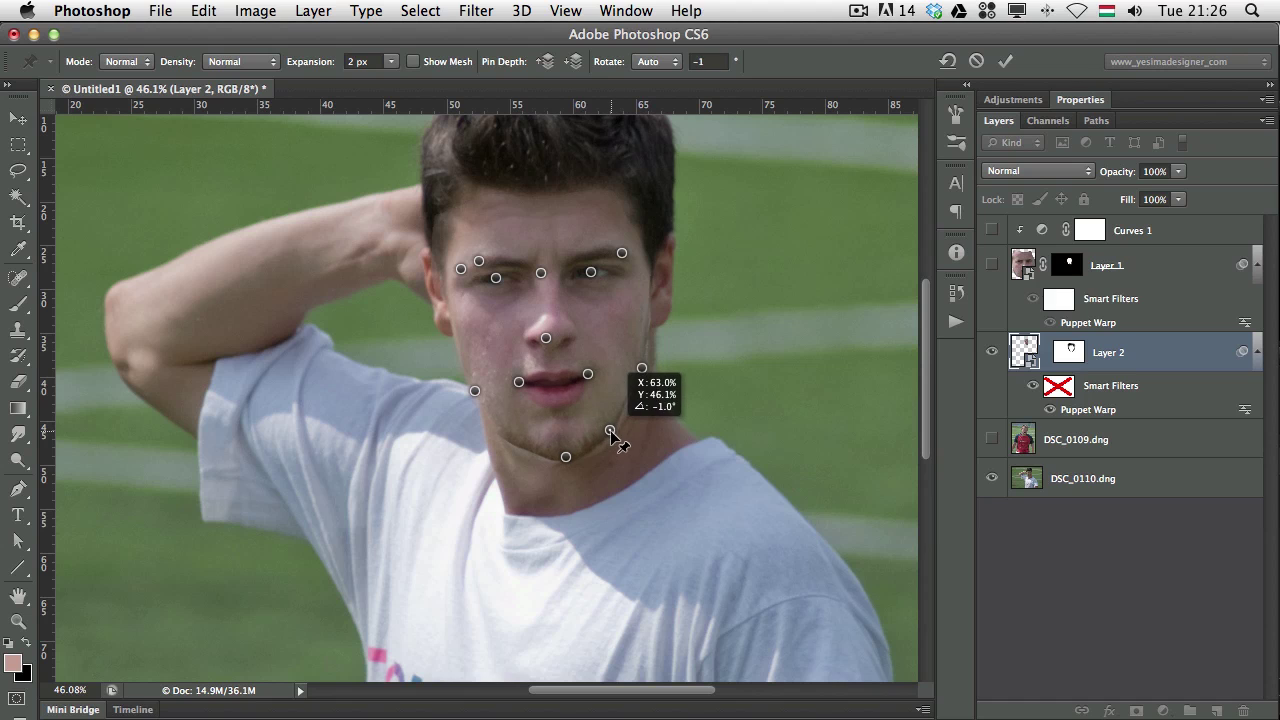
drag(641, 368, 644, 369)
click(631, 401)
click(631, 401)
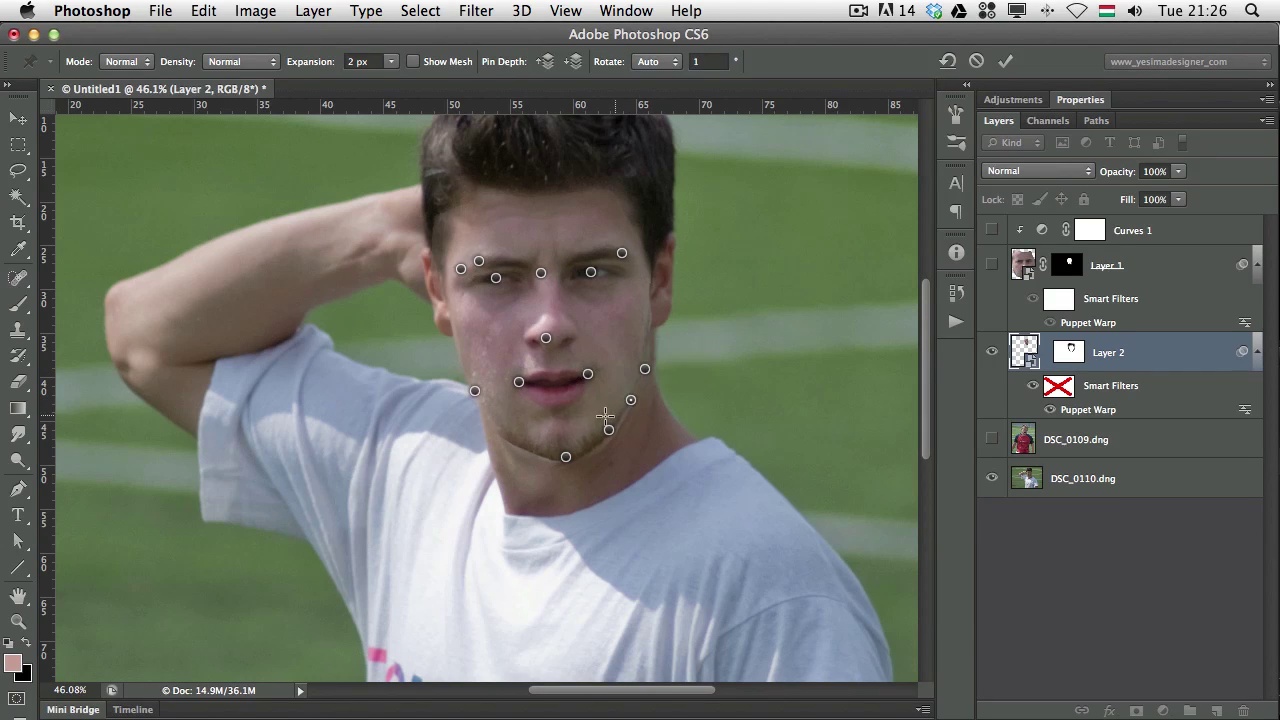
Step: Add and nudge pins on the chin to reshape it, then commit the Puppet Warp
click(521, 446)
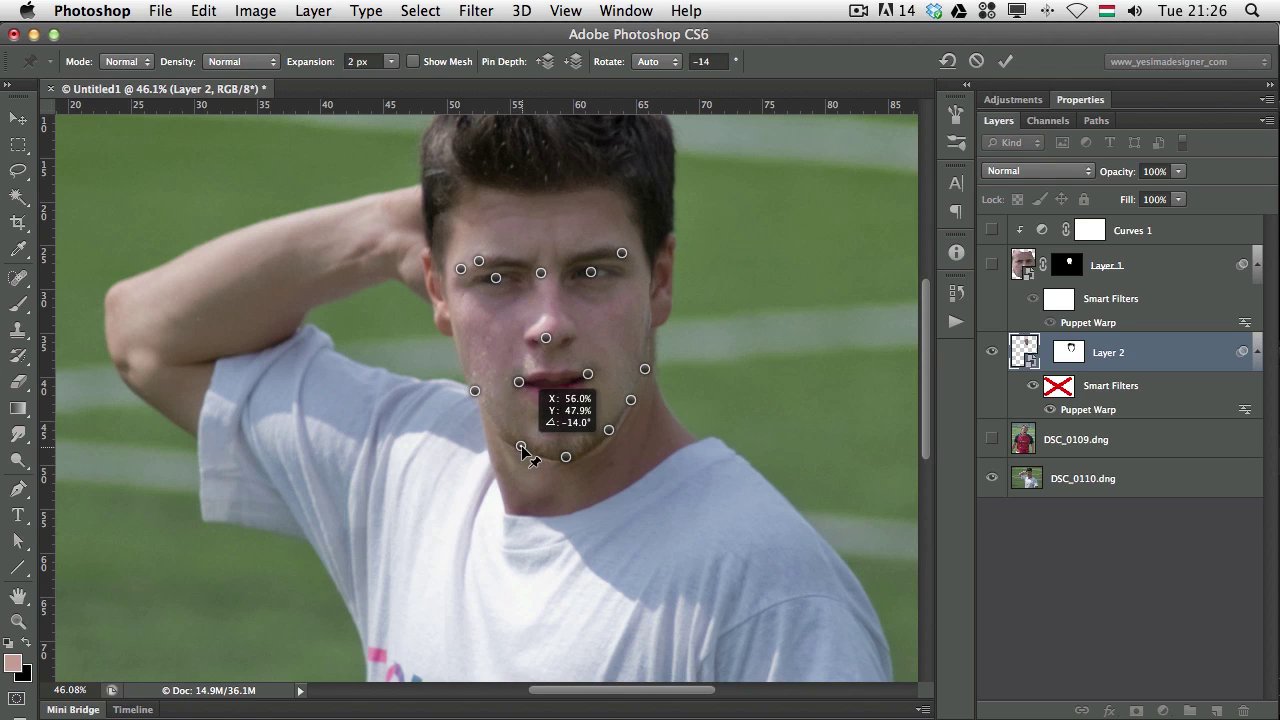
click(566, 457)
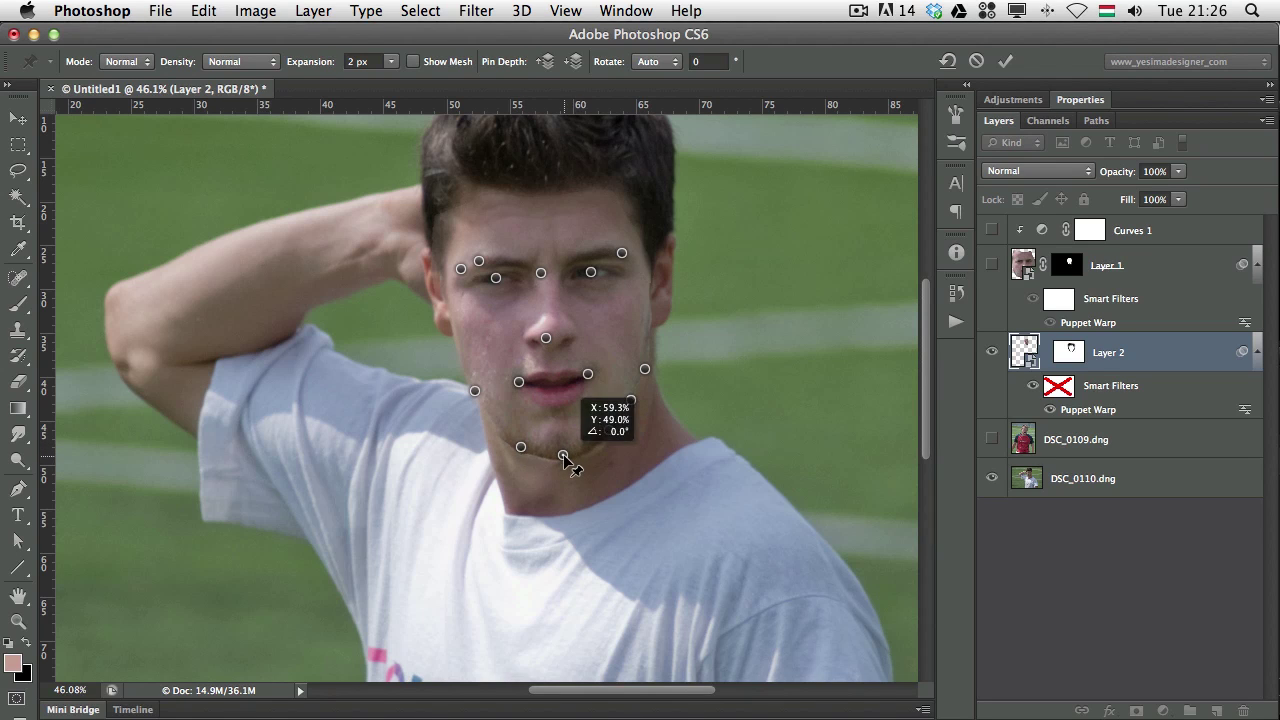
click(522, 447)
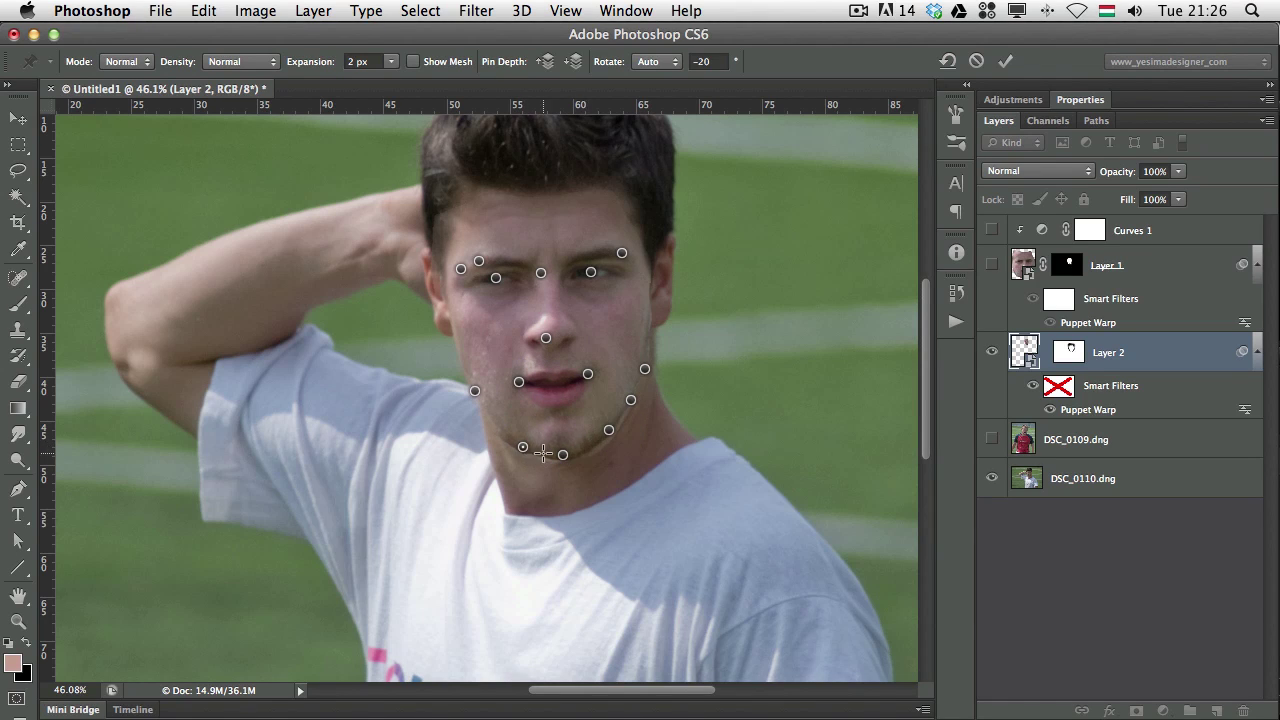
drag(542, 454, 539, 457)
key(Return)
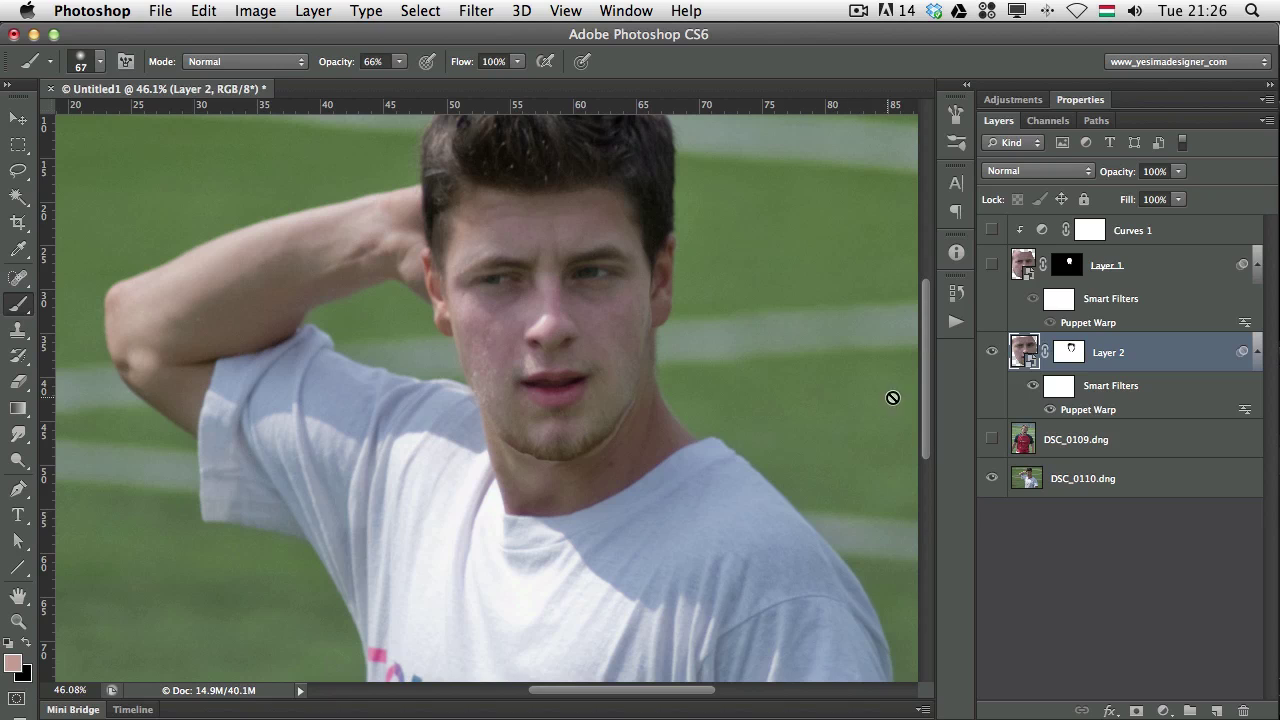
Step: Compare the warp on and off, then paint Layer 2's mask at the hair edge near the ear at full opacity
click(1051, 411)
click(1052, 412)
click(1071, 352)
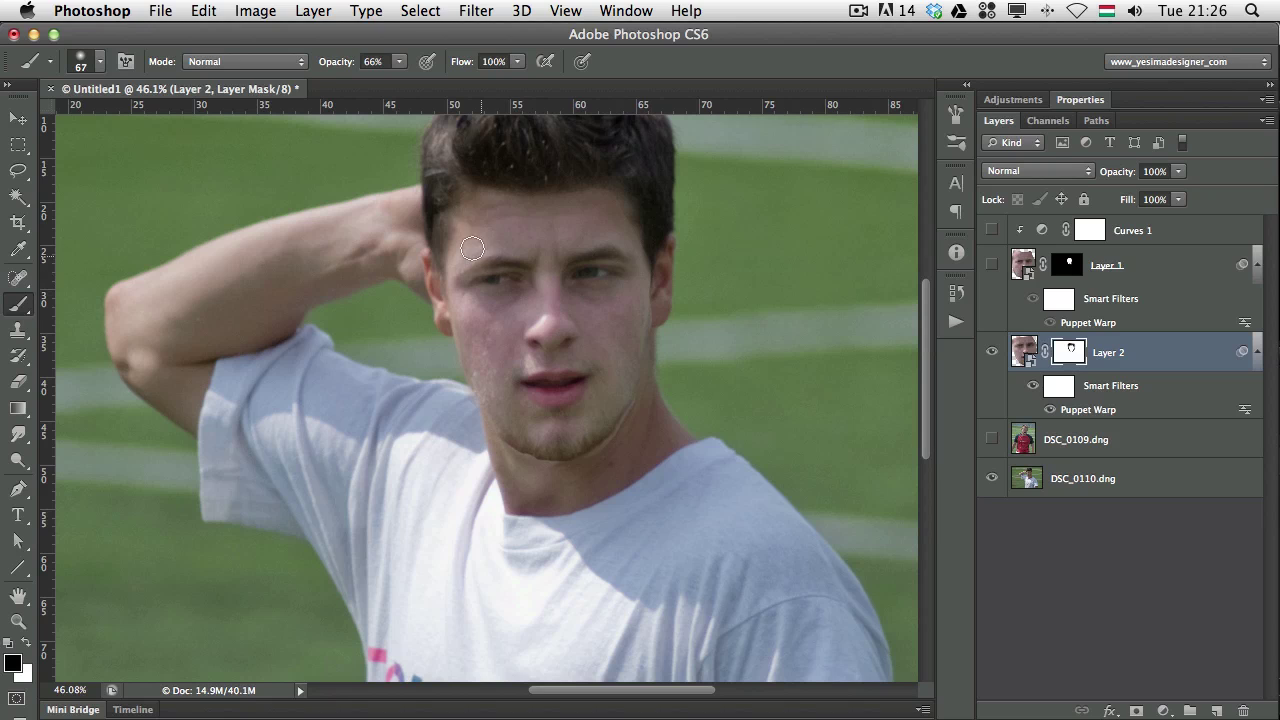
mouse_move(440, 202)
mouse_down()
mouse_move(436, 248)
mouse_move(442, 190)
mouse_move(436, 205)
mouse_up()
key(0)
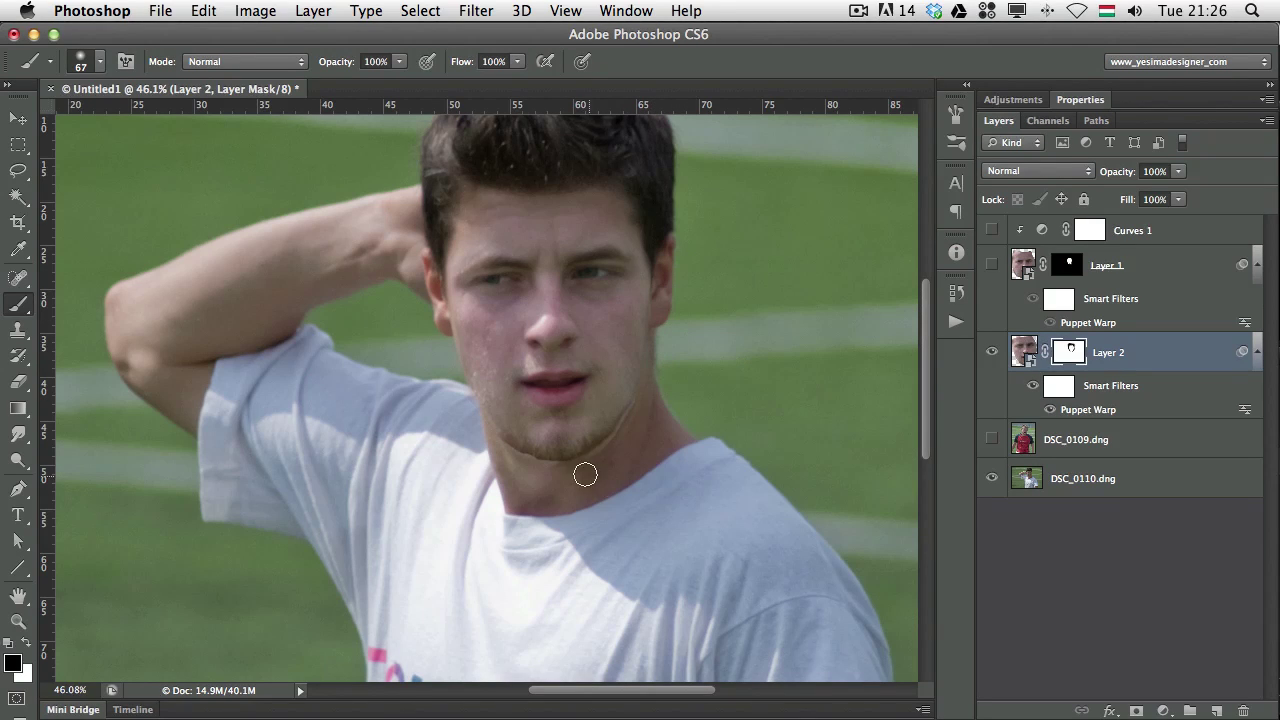
Step: Paint white on the mask to reveal the jaw and neck, toggling Layer 2 to compare
key(x)
mouse_move(453, 444)
mouse_down()
mouse_move(509, 458)
mouse_move(599, 516)
mouse_move(629, 443)
mouse_move(555, 470)
mouse_move(506, 426)
mouse_move(517, 452)
mouse_move(631, 428)
mouse_up()
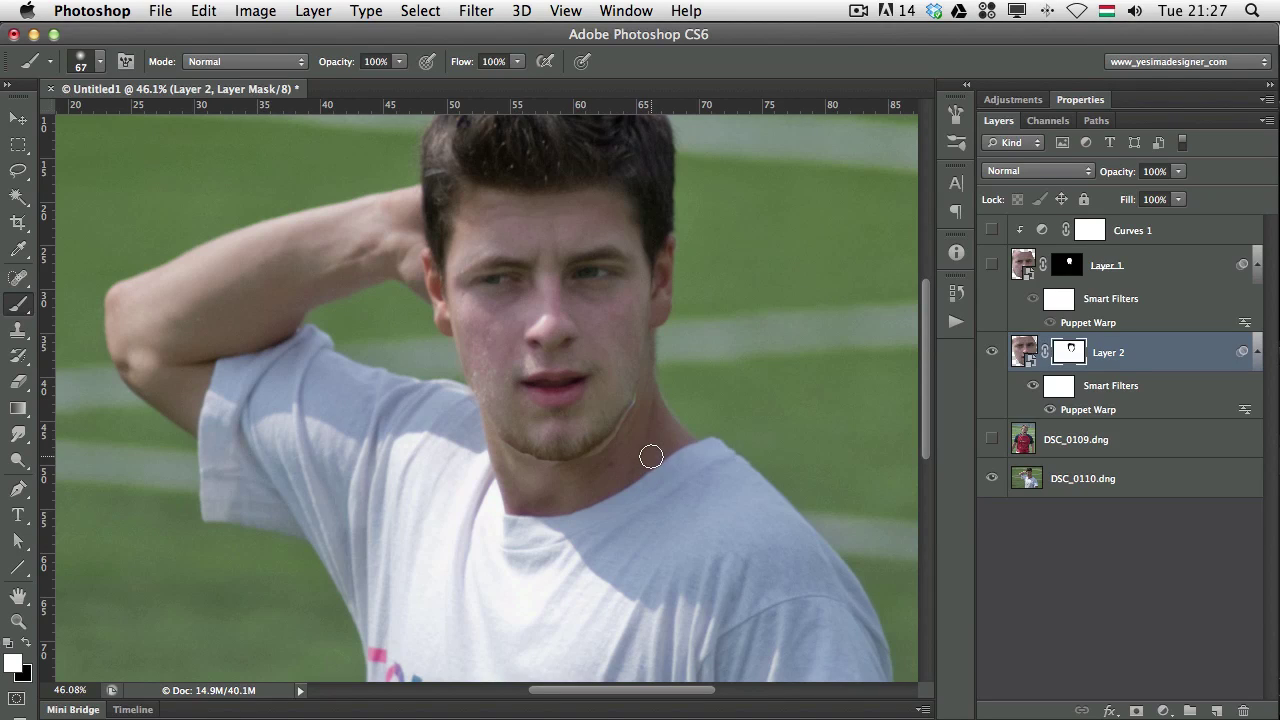
click(991, 352)
click(992, 354)
click(992, 355)
click(989, 358)
click(1013, 100)
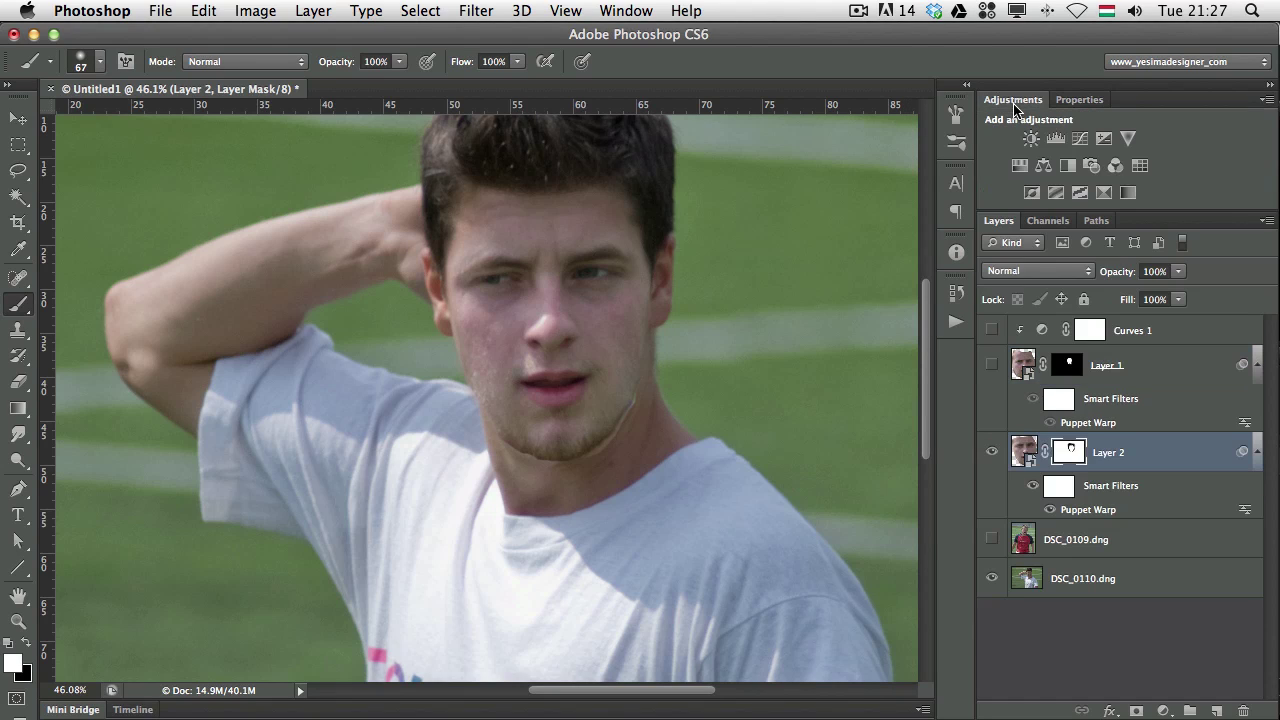
Step: Add a Curves adjustment clipped to Layer 2 and adjust its RGB curve slightly
click(1080, 139)
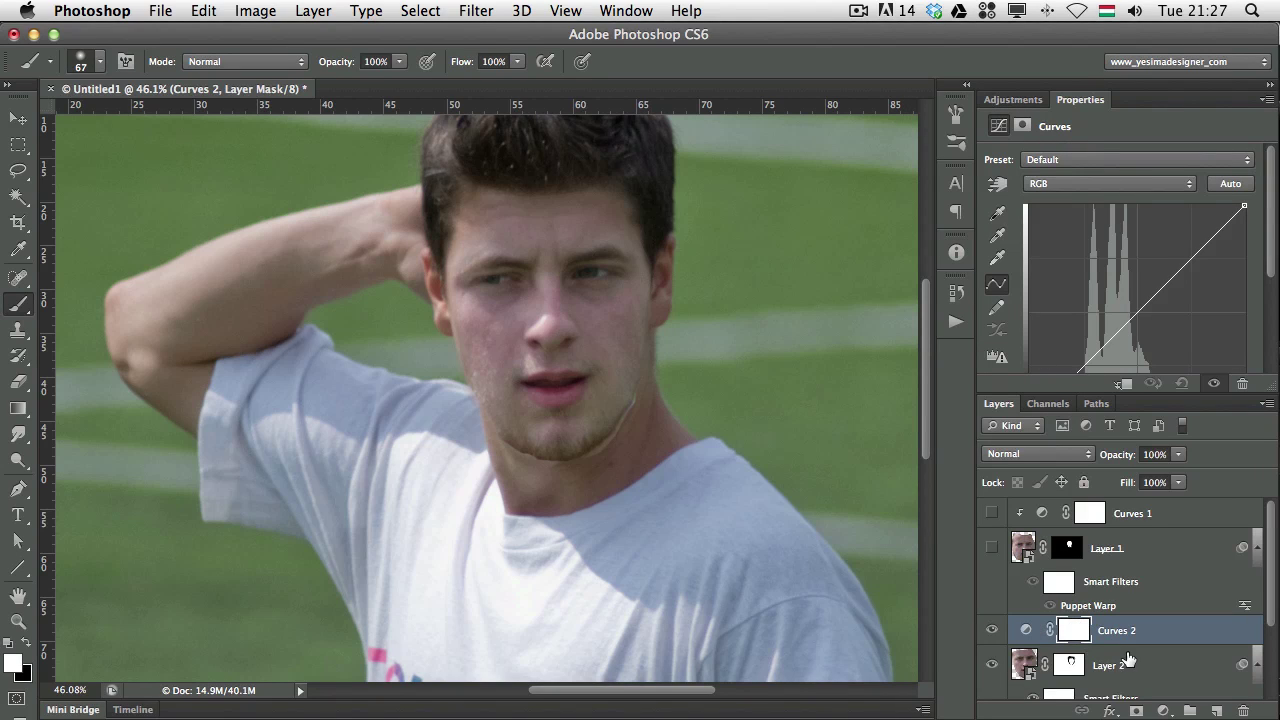
mouse_move(1130, 640)
mouse_down()
mouse_move(1033, 637)
mouse_move(1118, 644)
mouse_up()
alt+click(1118, 641)
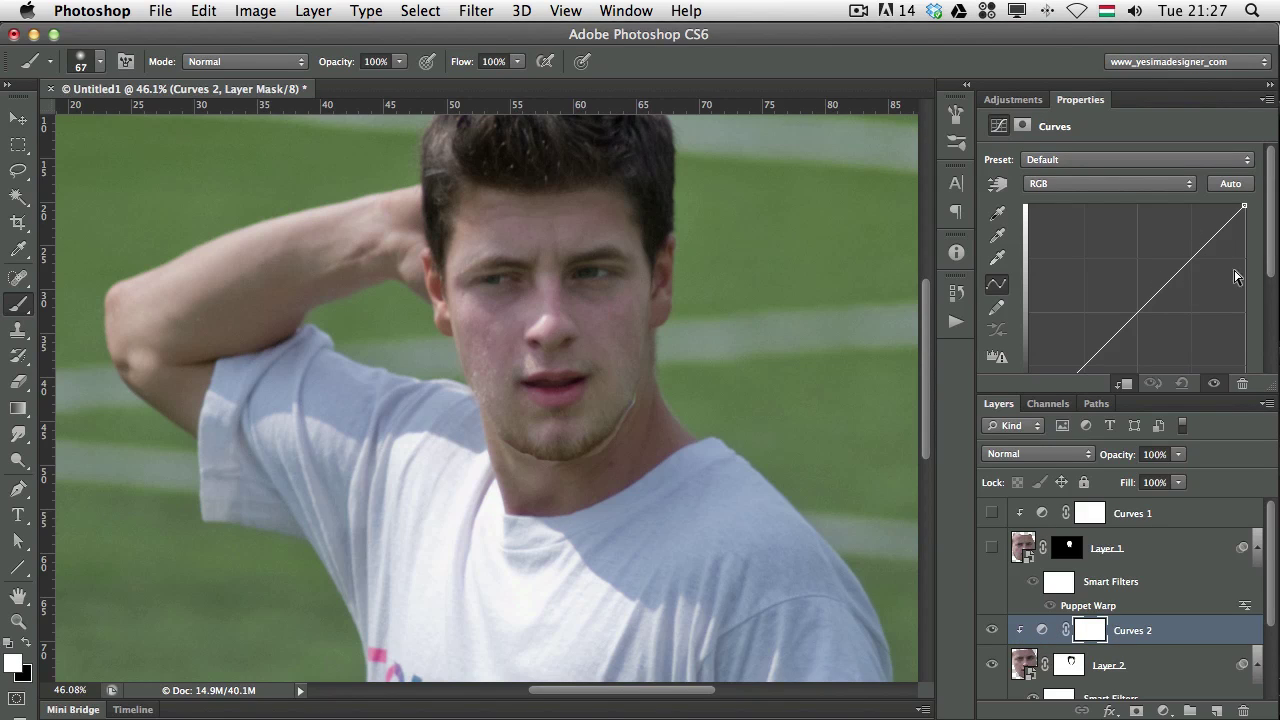
scroll(1190, 270, down, 1)
drag(1143, 283, 1150, 291)
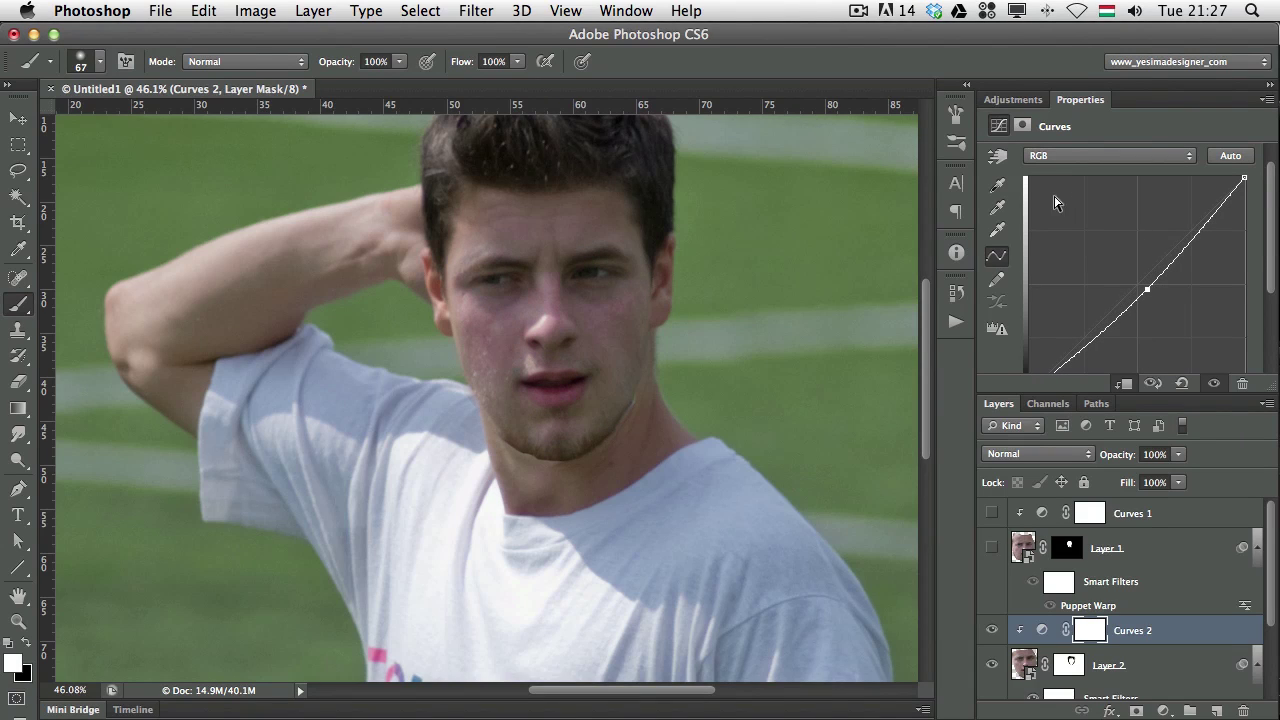
Step: Add a small adjustment point to the Curves Red channel
click(1060, 155)
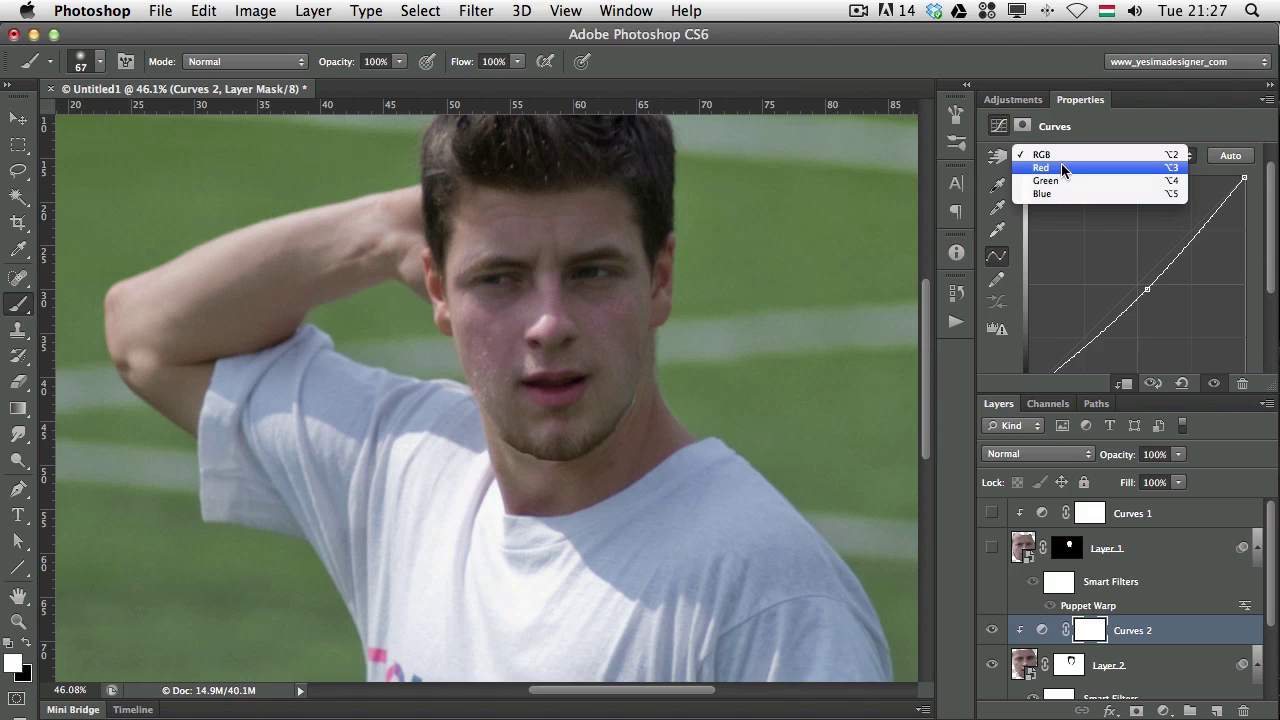
click(1063, 168)
drag(1133, 290, 1131, 287)
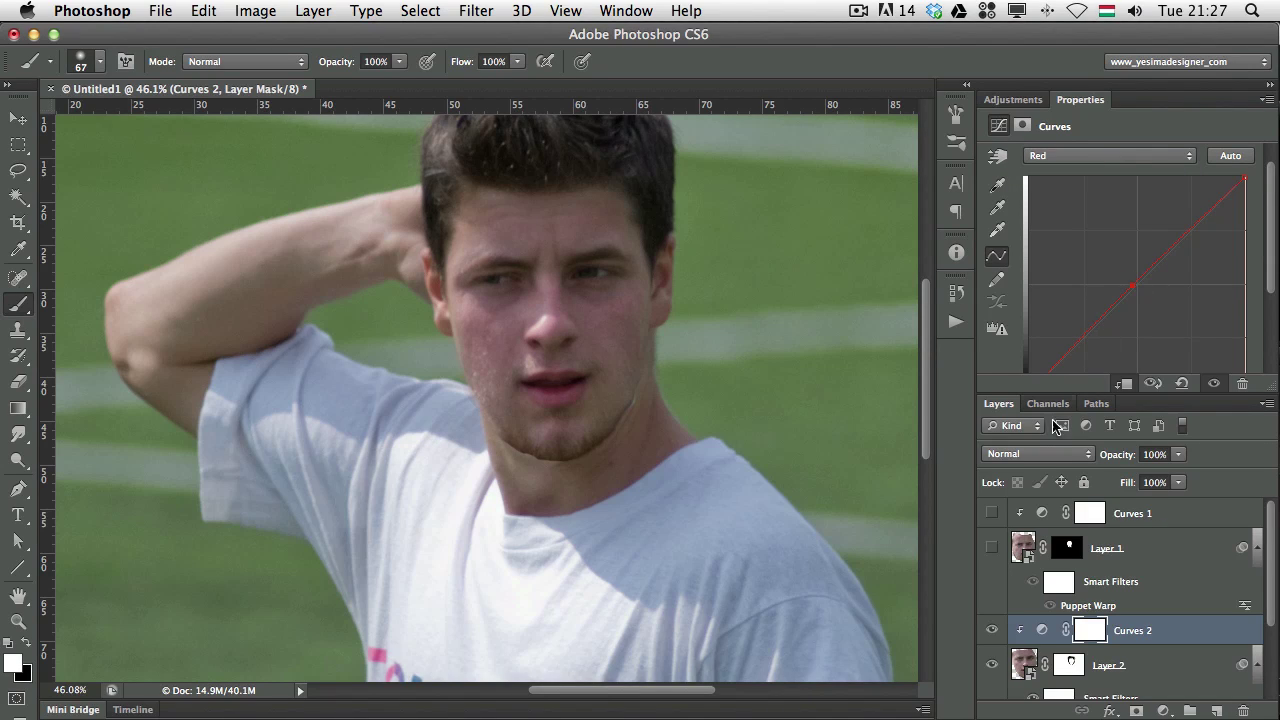
click(1015, 100)
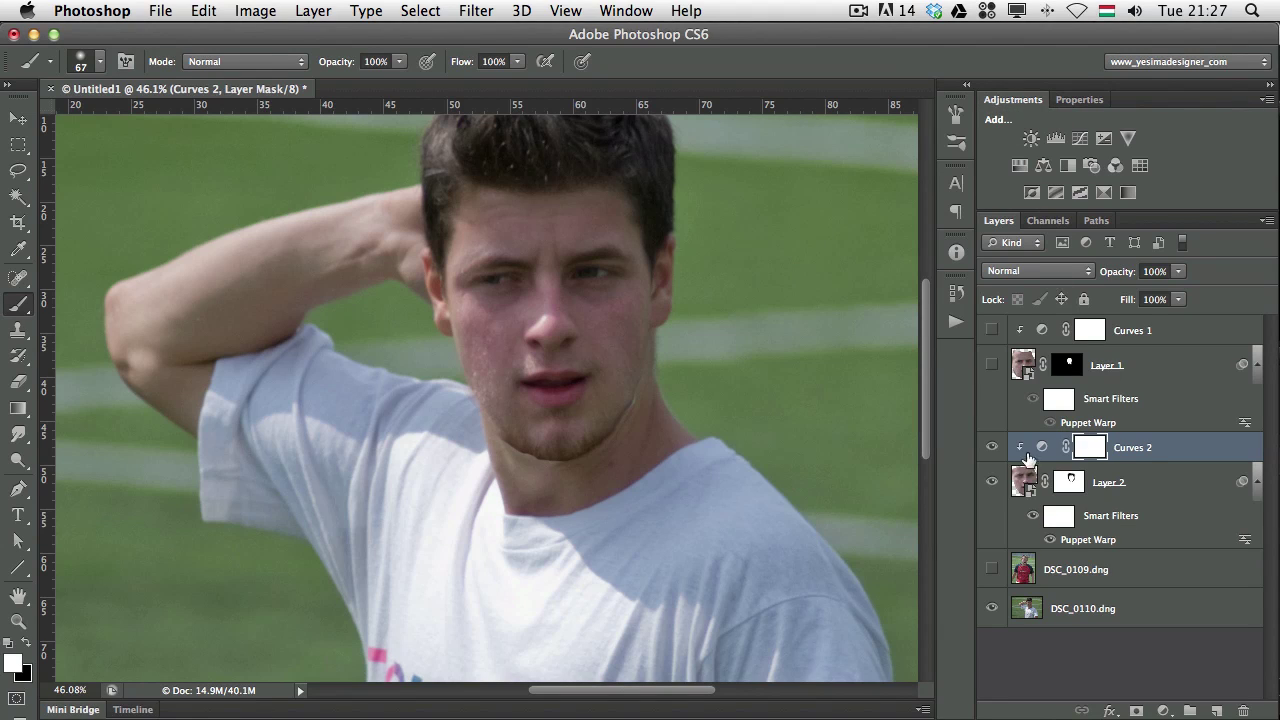
Step: Paint Layer 2's mask with a smaller brush at 40% opacity around the chin and neck, in black and white
click(990, 449)
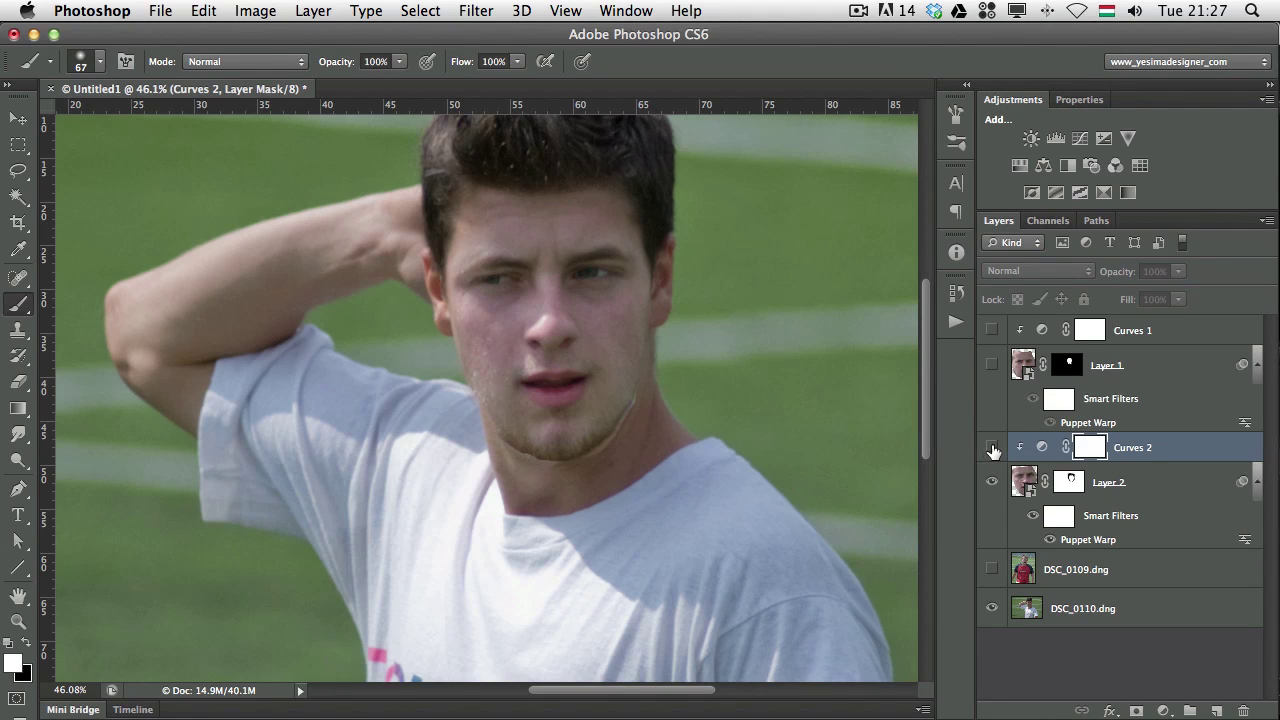
click(991, 449)
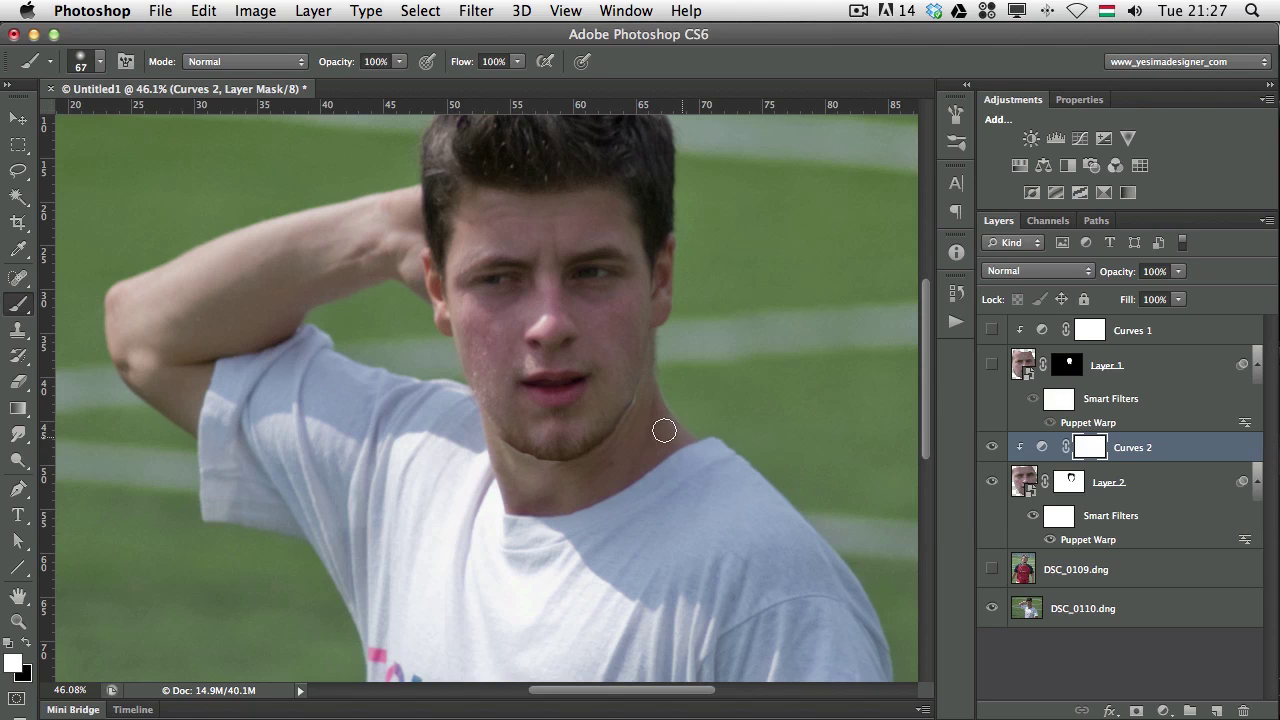
click(1071, 482)
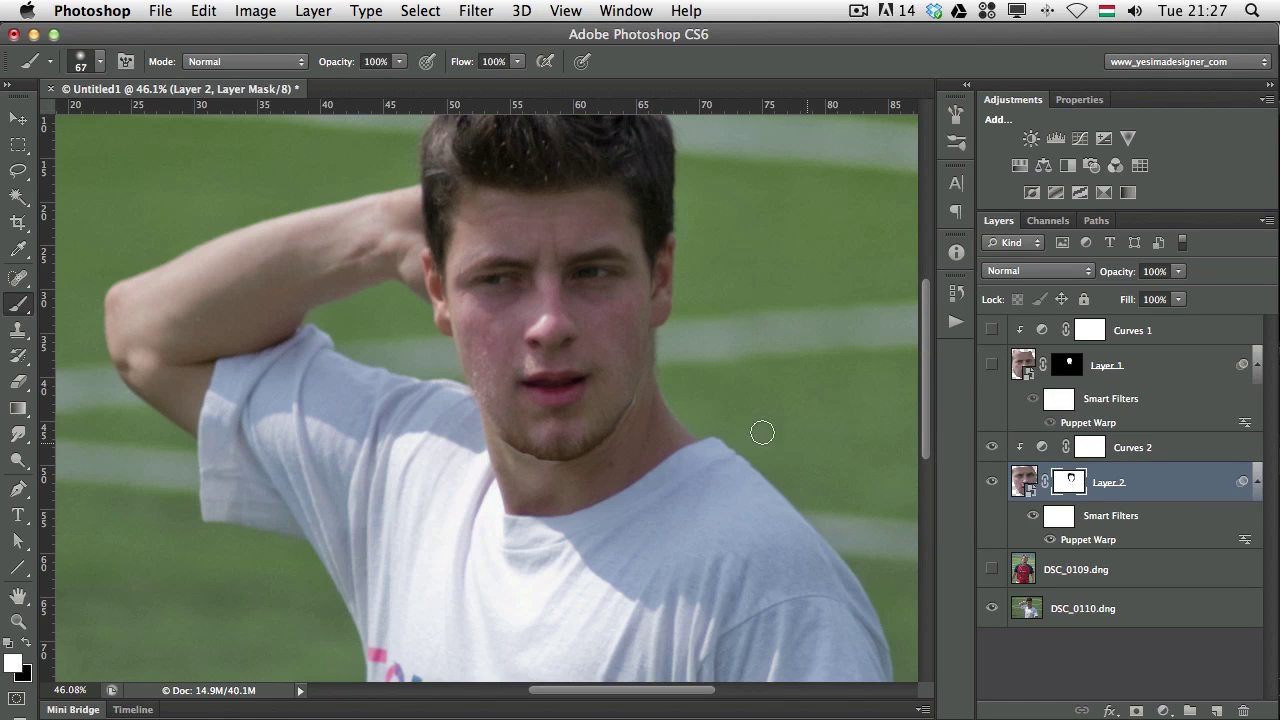
mouse_move(640, 430)
mouse_down()
mouse_move(618, 415)
mouse_move(649, 422)
mouse_move(629, 417)
mouse_move(646, 412)
mouse_move(637, 399)
mouse_up()
key(4)
key(x)
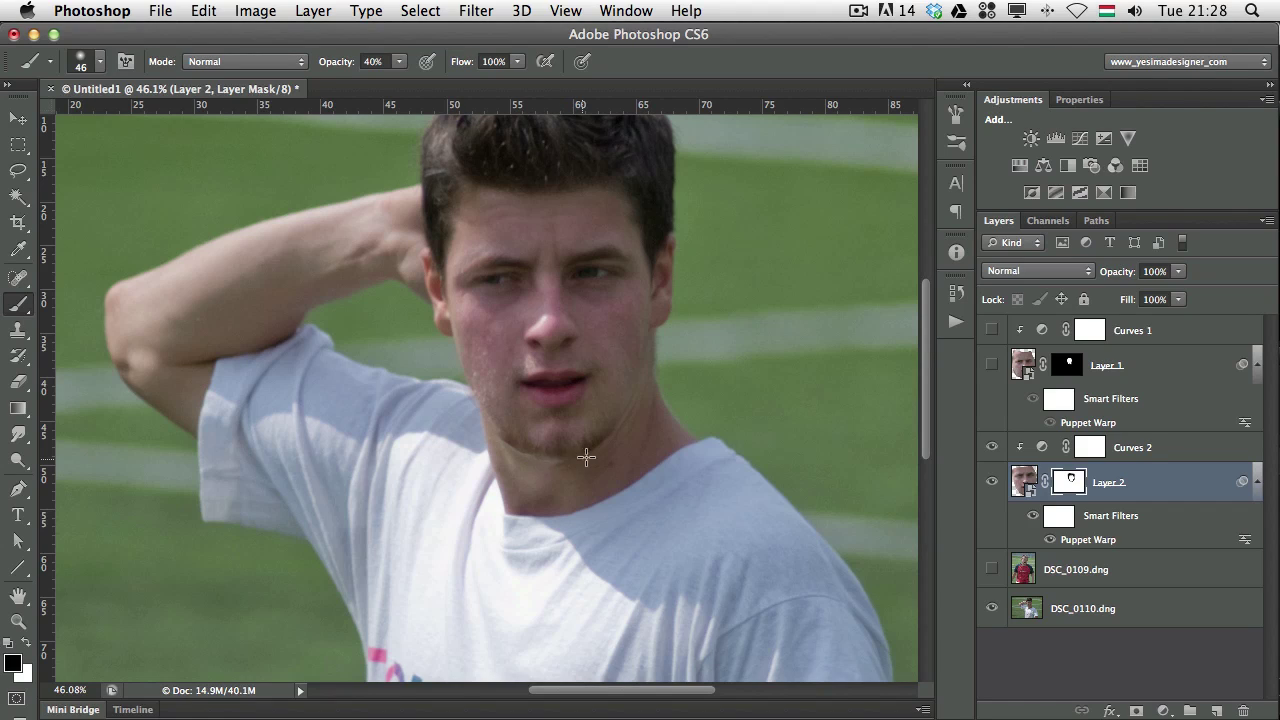
key(x)
key(x)
Step: Shrink the brush to 21 px and create a new empty Layer 3
scroll(554, 488, up, 5)
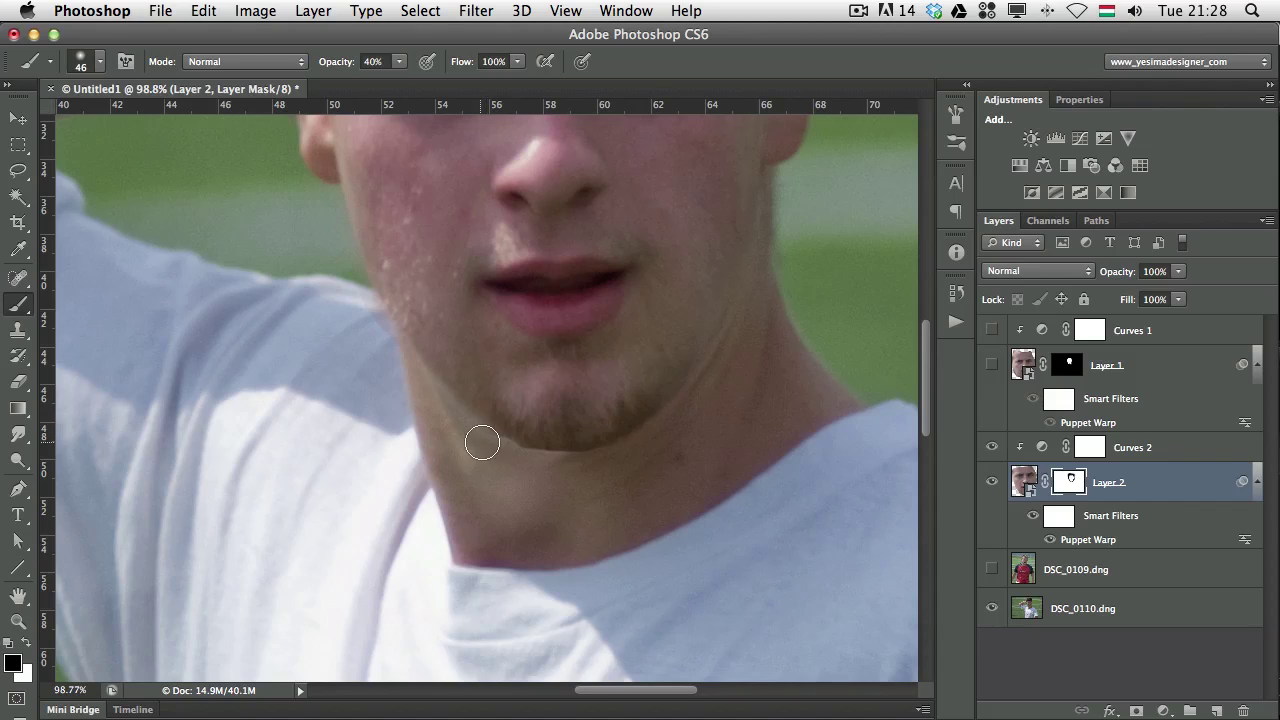
key(bracketleft)
key(bracketleft)
key(bracketleft)
key(super+alt+shift+n)
Step: Move Layer 3 above Curves 2, release its clipping, and set a 1 px brush with a sampled dark colour
drag(1093, 488, 1067, 443)
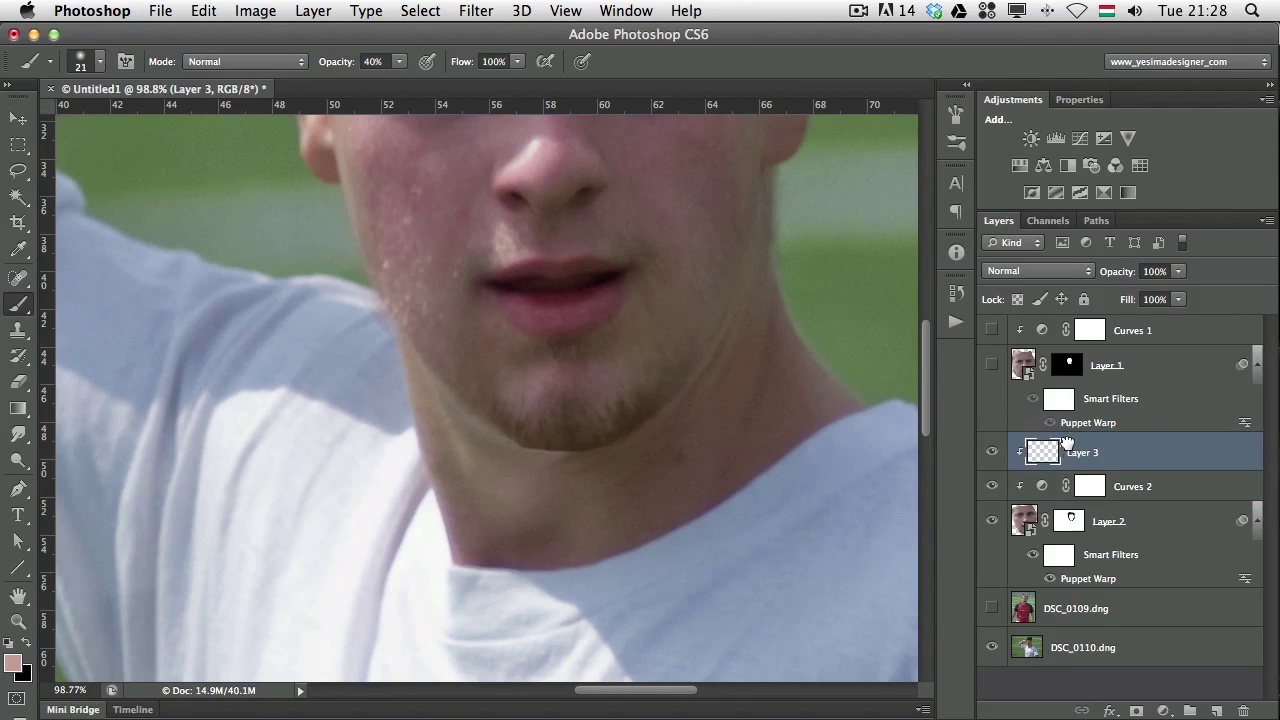
alt+click(1058, 436)
key(d)
mouse_move(566, 437)
mouse_down()
mouse_move(518, 444)
mouse_move(529, 438)
mouse_move(529, 452)
mouse_move(515, 441)
mouse_move(568, 444)
mouse_up()
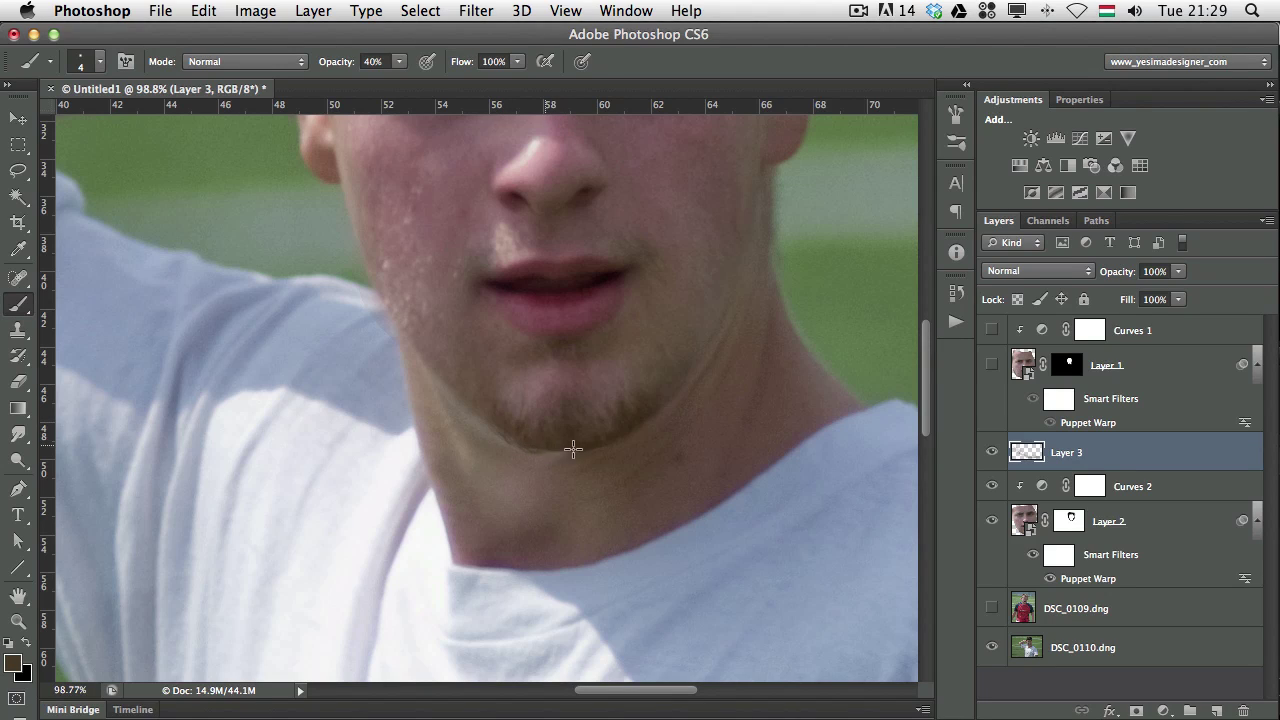
Step: Paint fine faint strokes on Layer 3 along the chin line and jawline
mouse_move(560, 449)
mouse_down()
mouse_move(611, 431)
mouse_move(616, 442)
mouse_move(694, 363)
mouse_up()
drag(488, 409, 457, 394)
drag(686, 366, 665, 424)
scroll(686, 466, down, 2)
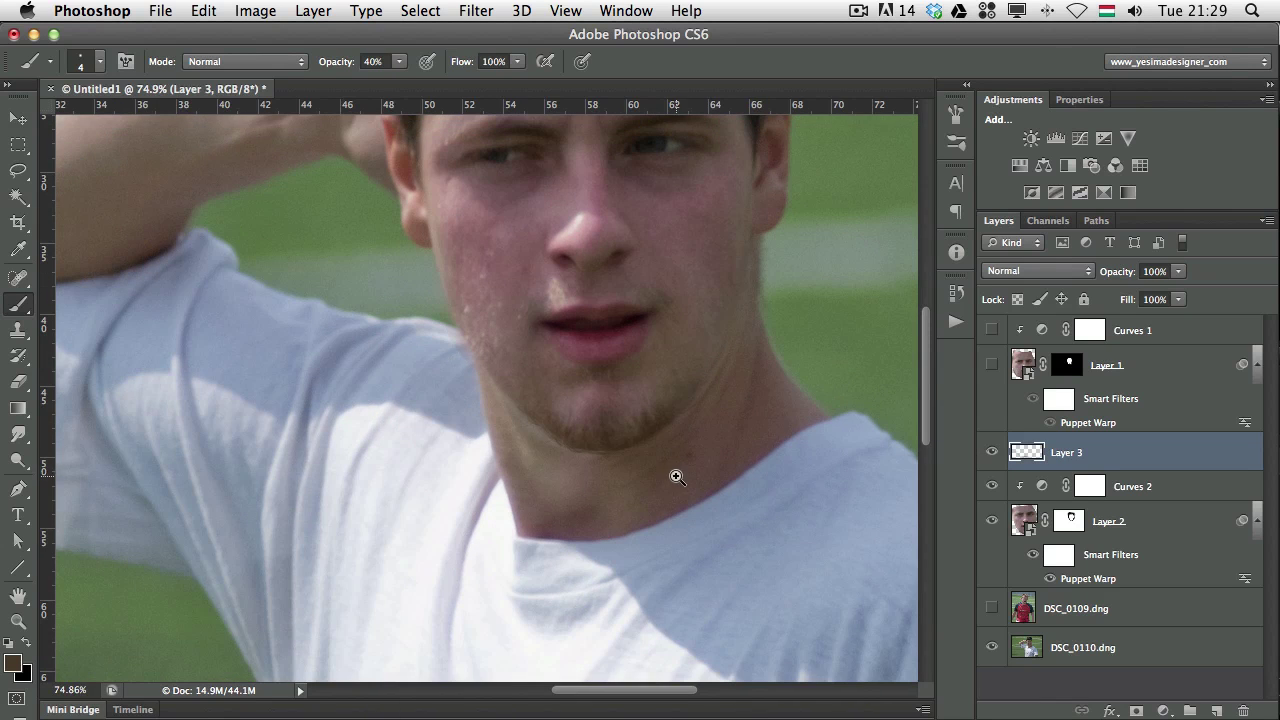
click(990, 455)
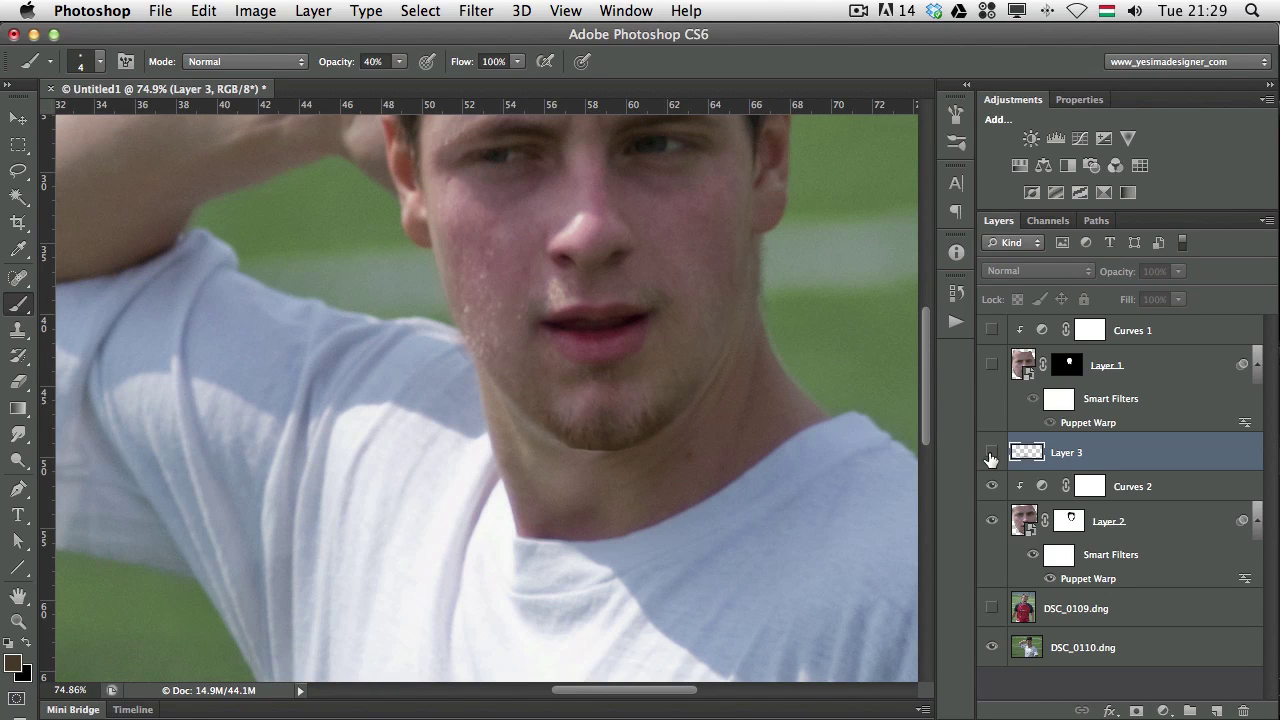
click(990, 456)
click(992, 456)
click(992, 456)
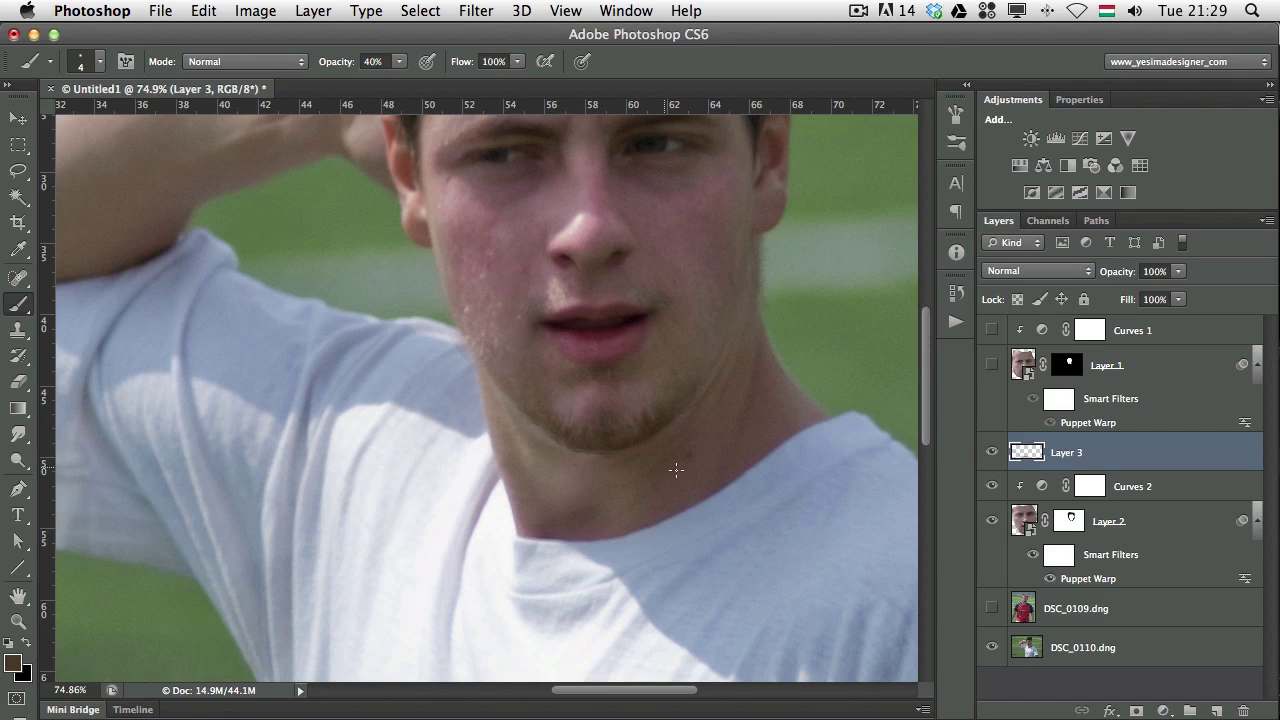
drag(716, 447, 609, 491)
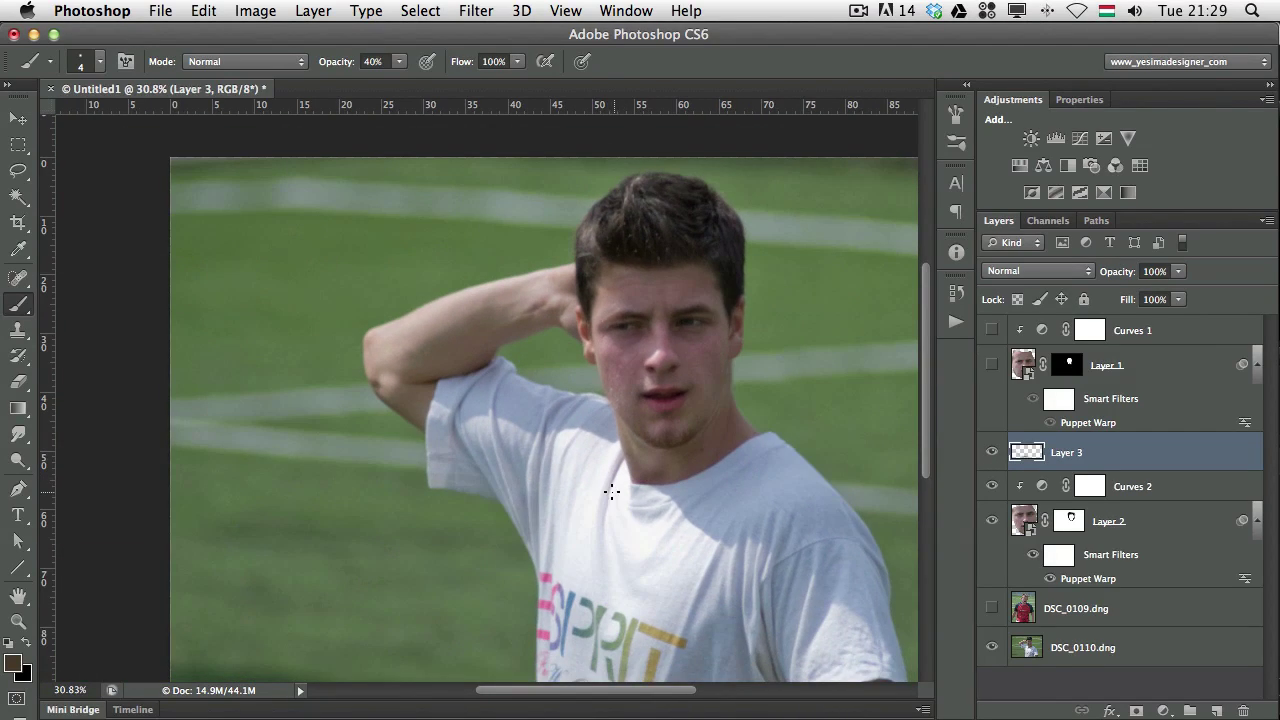
drag(671, 539, 669, 405)
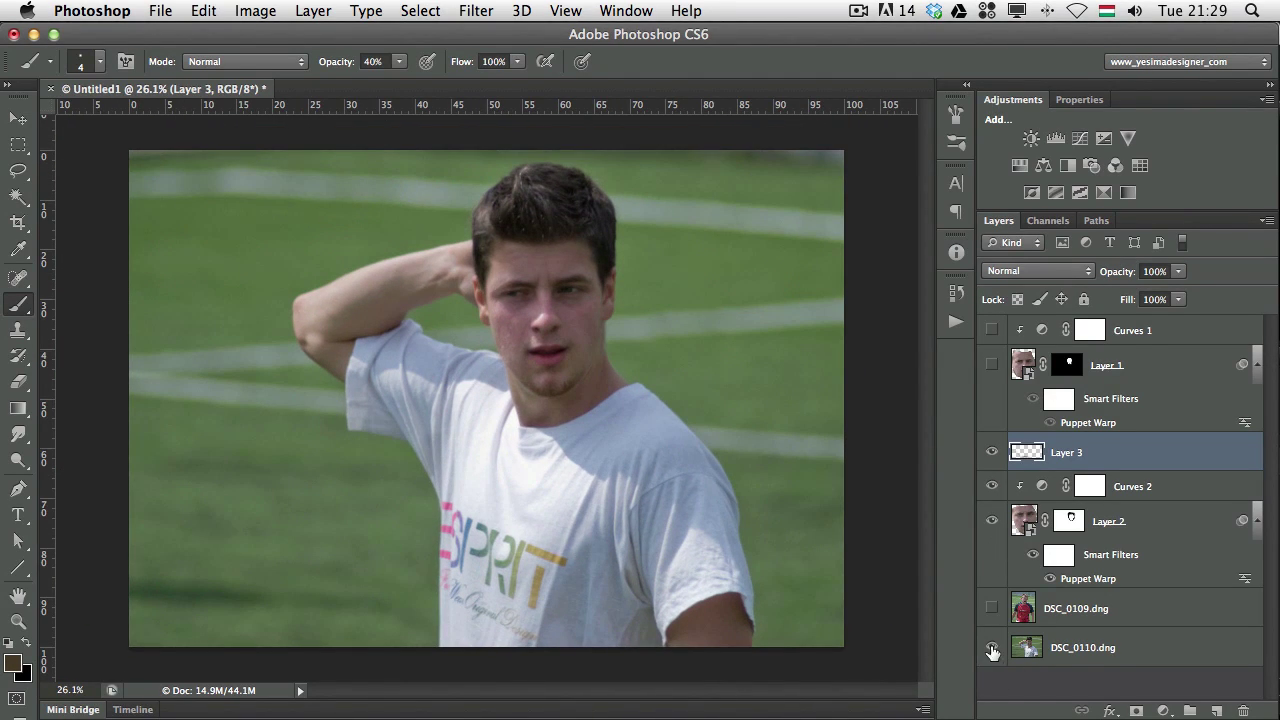
mouse_move(985, 532)
mouse_down()
mouse_move(991, 457)
mouse_move(991, 522)
mouse_up()
key(super+0)
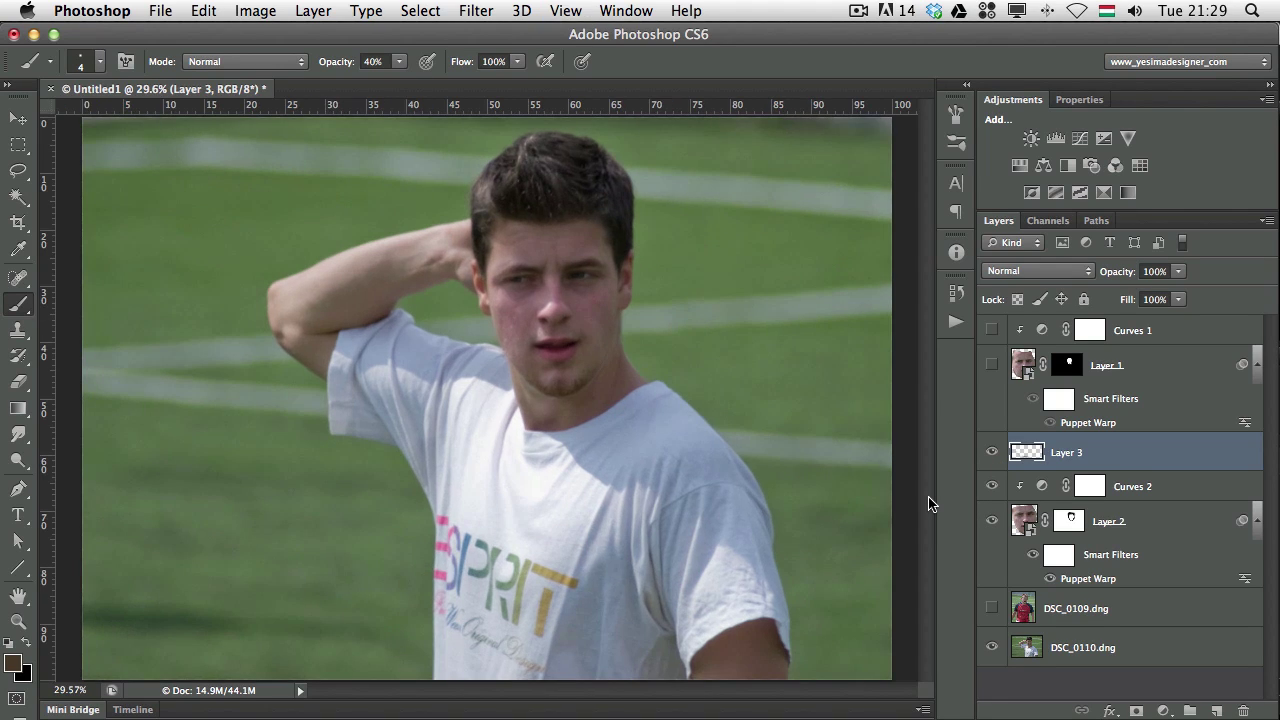
click(1050, 580)
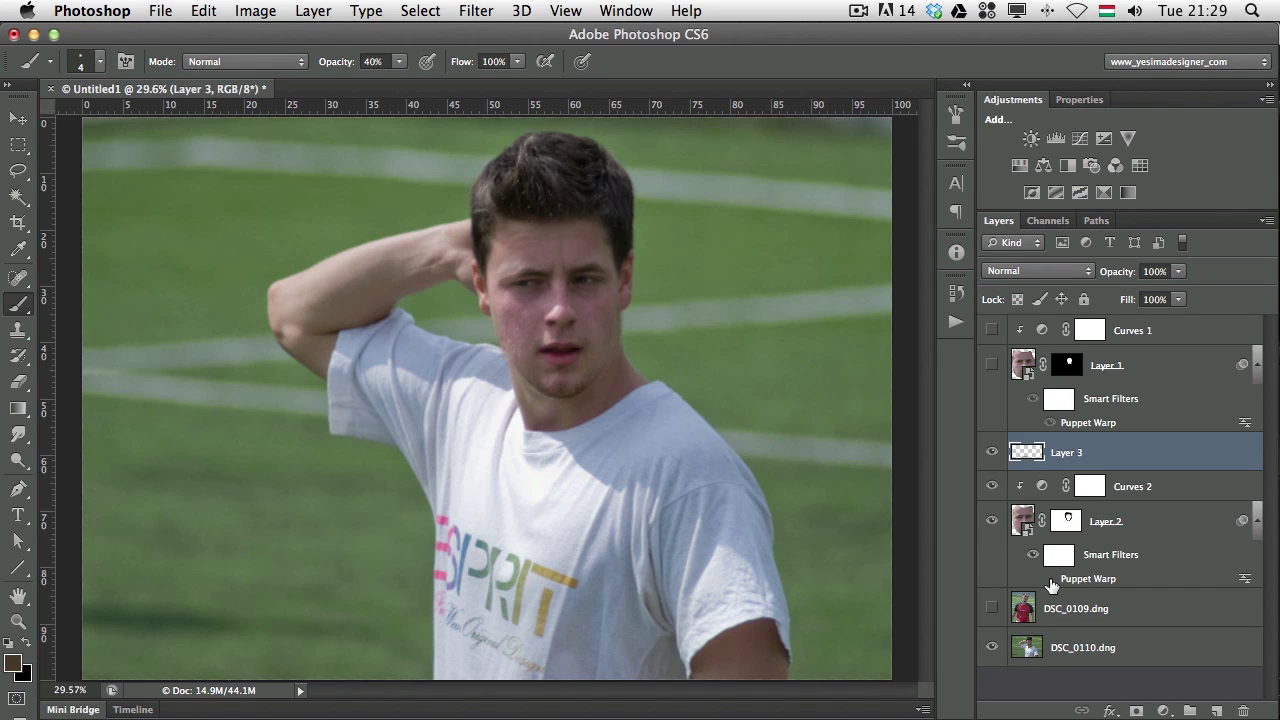
click(1050, 580)
click(1051, 579)
click(1050, 580)
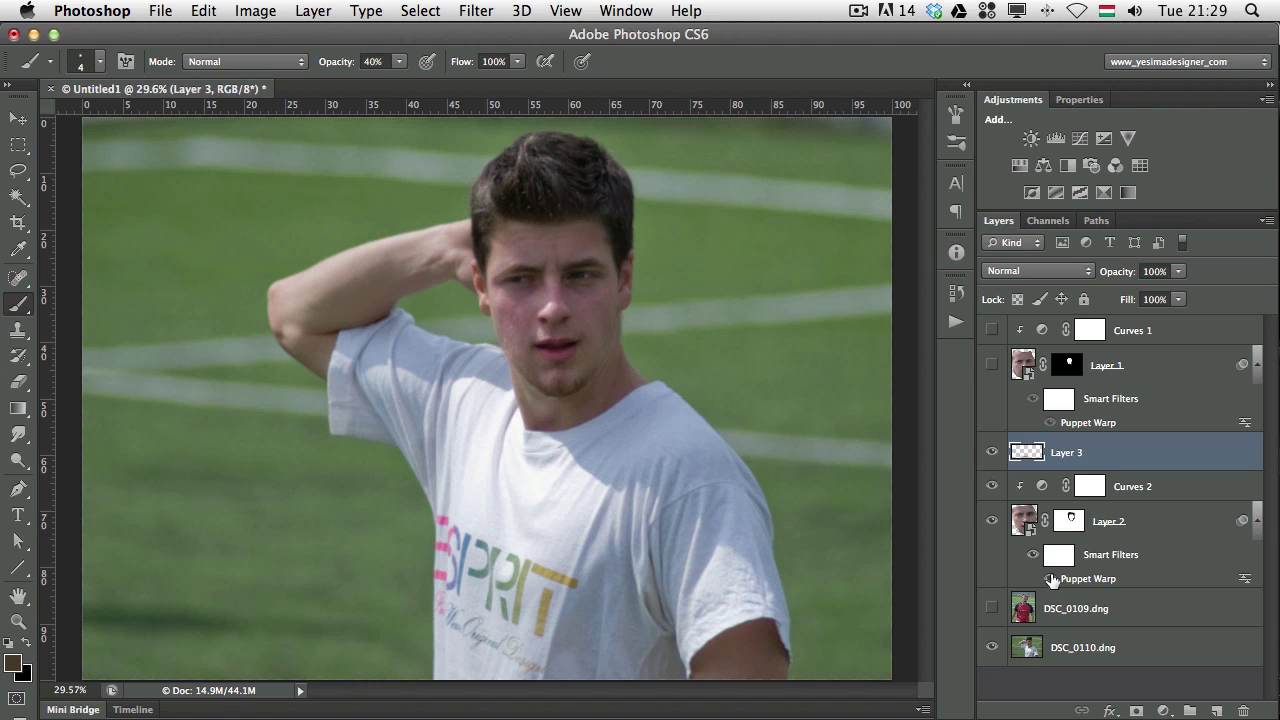
click(992, 486)
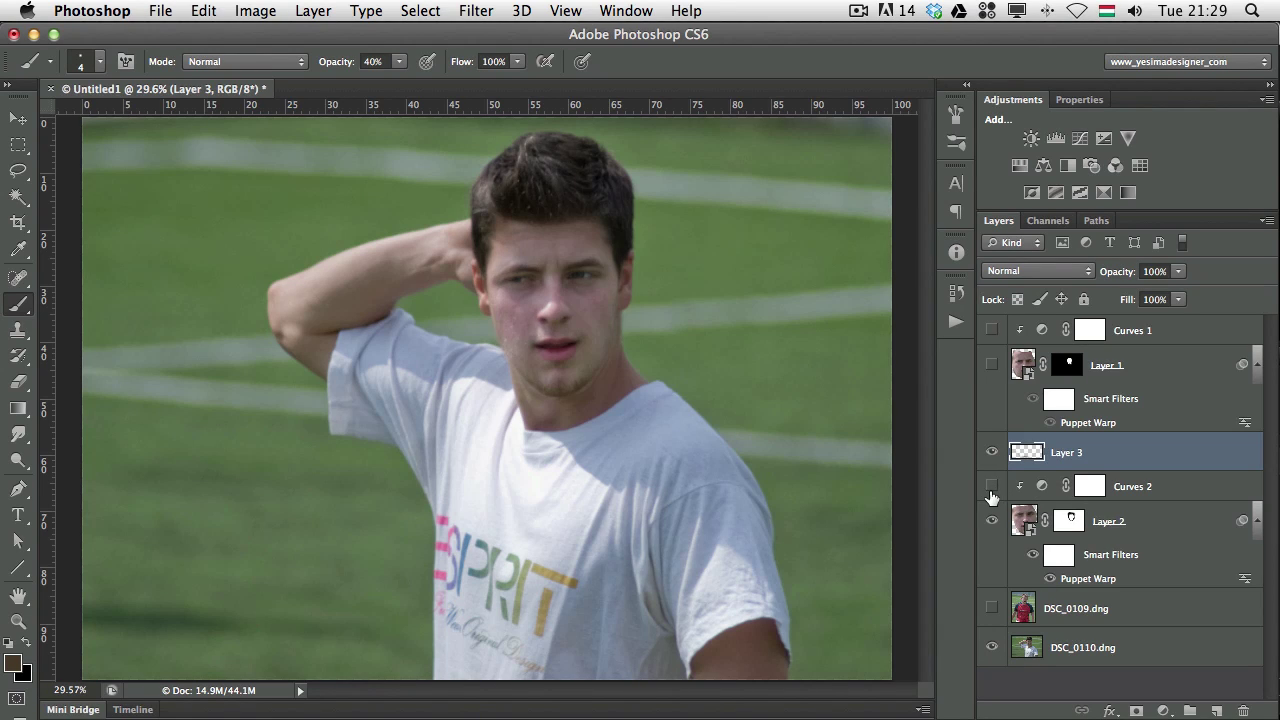
click(991, 453)
click(991, 455)
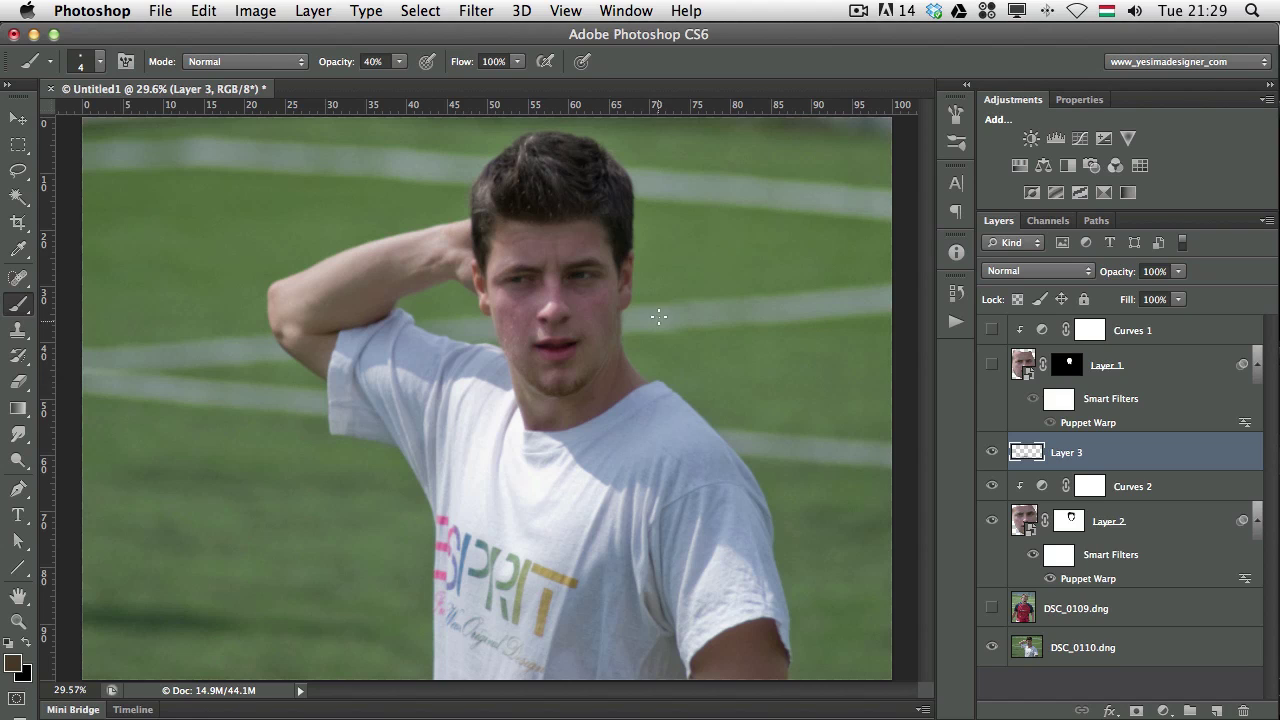